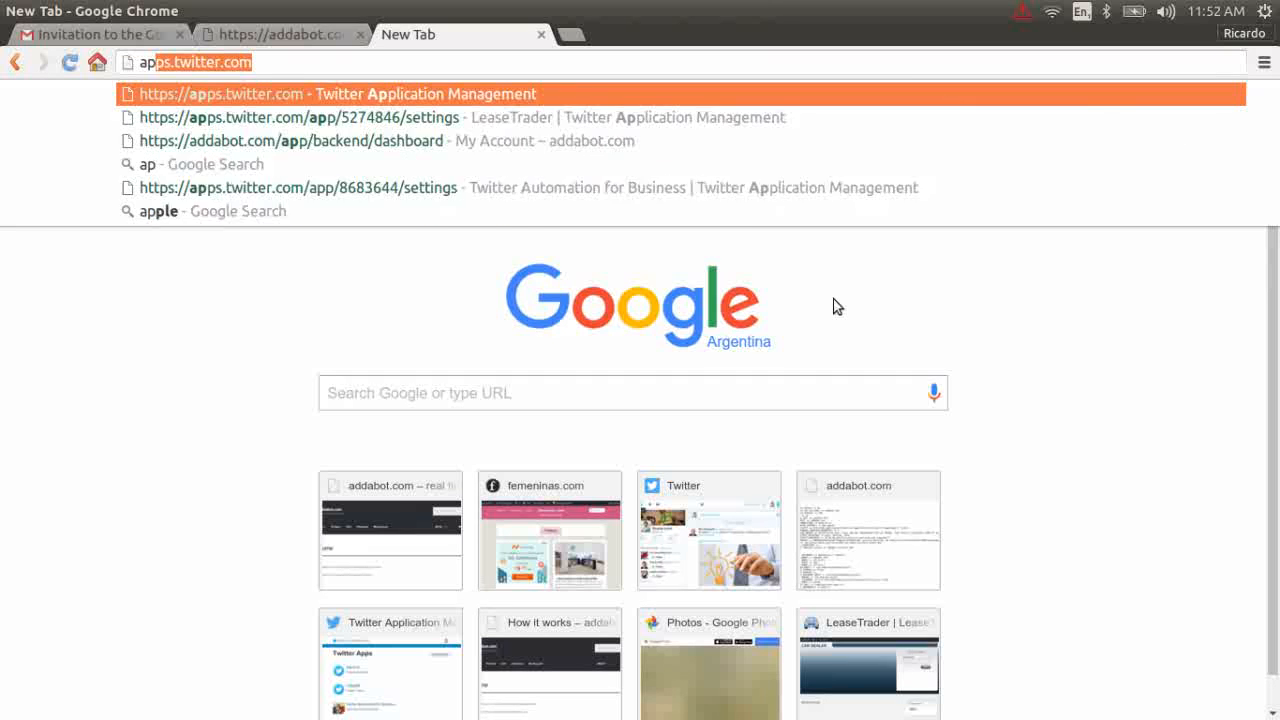
# Open apps.twitter.com and start a new application with MyAgency123 as both its name and description.
pyautogui.press('End')
pyautogui.press('Return')
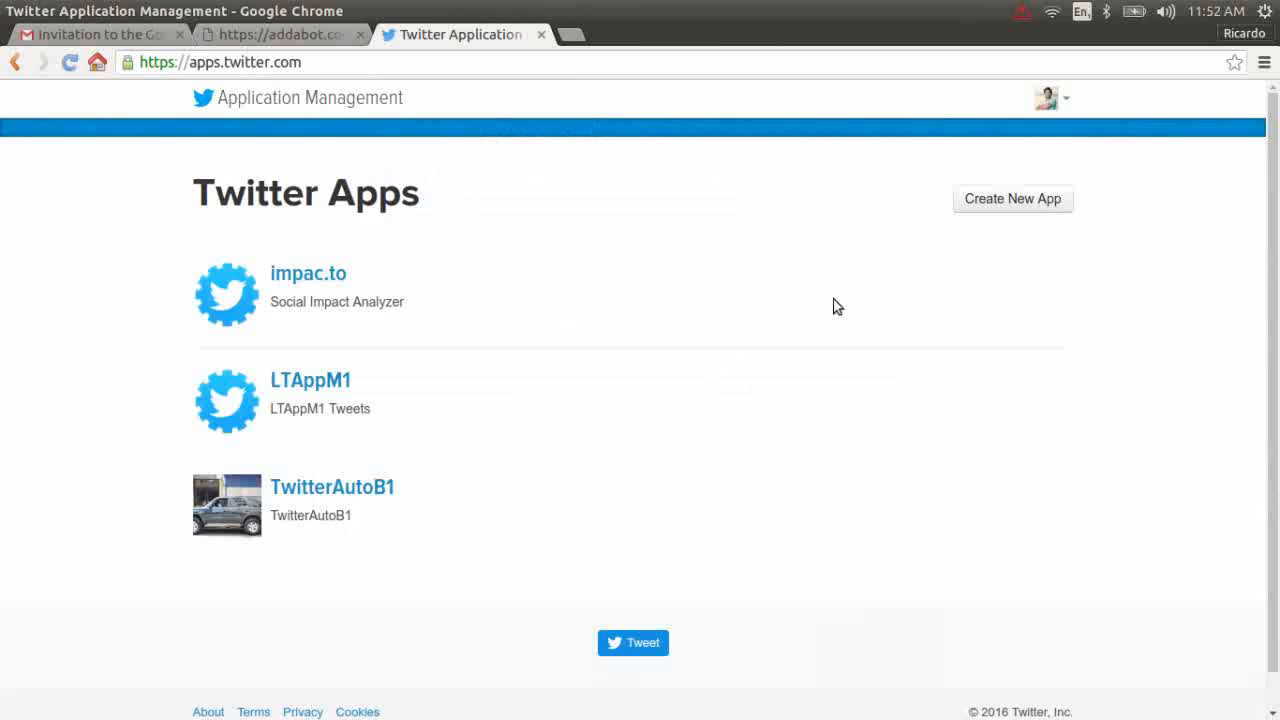
pyautogui.click(1013, 198)
pyautogui.click(329, 346)
pyautogui.click(310, 368)
pyautogui.click(251, 436)
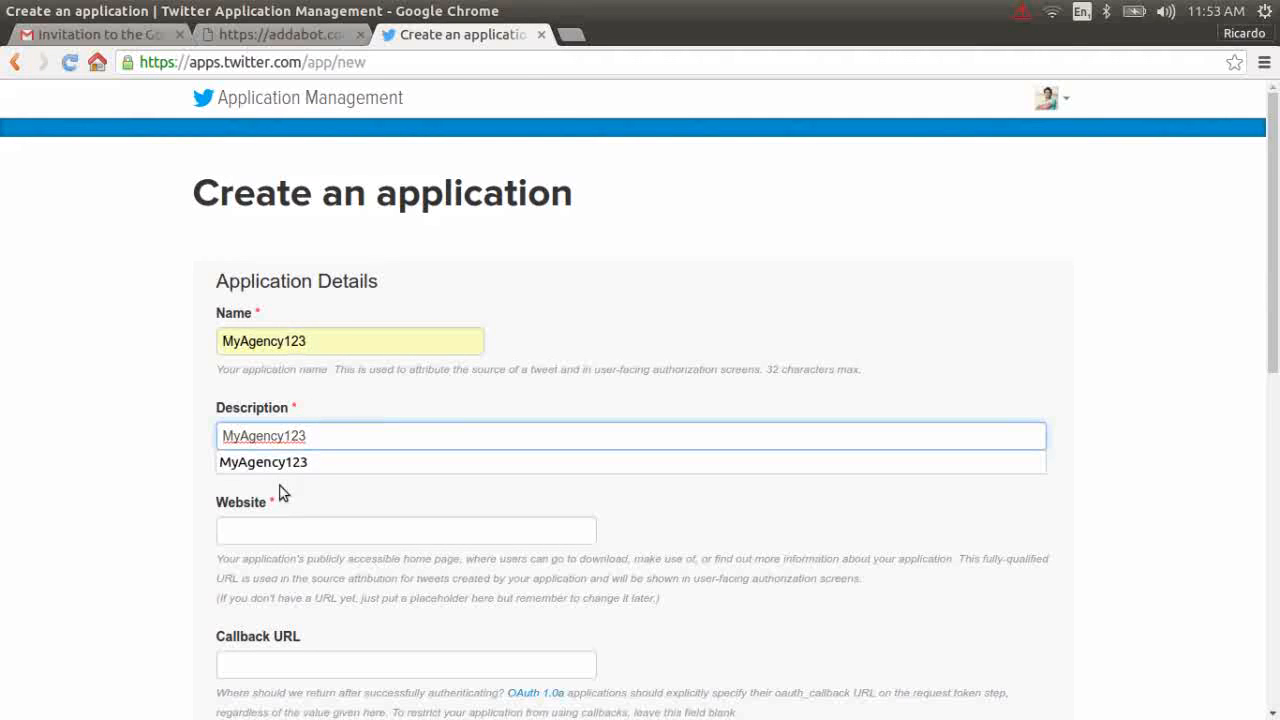
pyautogui.click(272, 524)
pyautogui.scroll(-2, 278, 502)
pyautogui.write('h')
pyautogui.press('Down')
pyautogui.press('Tab')
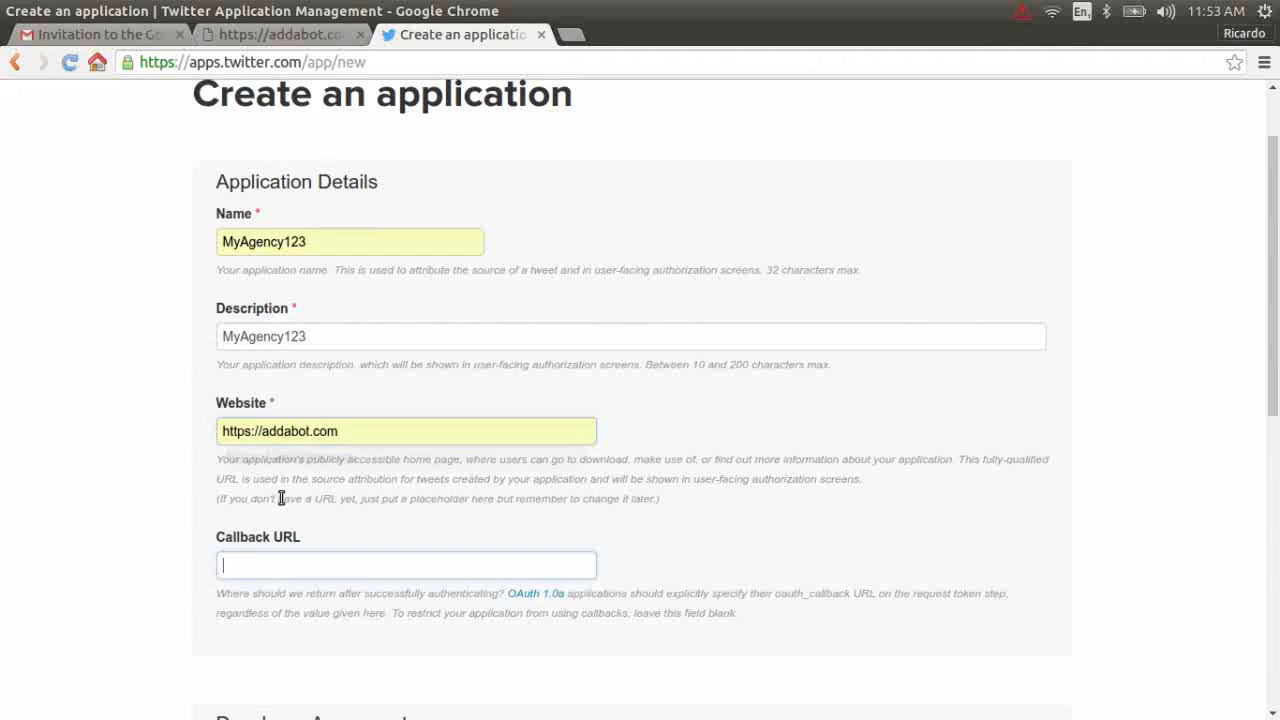
pyautogui.write('h')
pyautogui.press('Down')
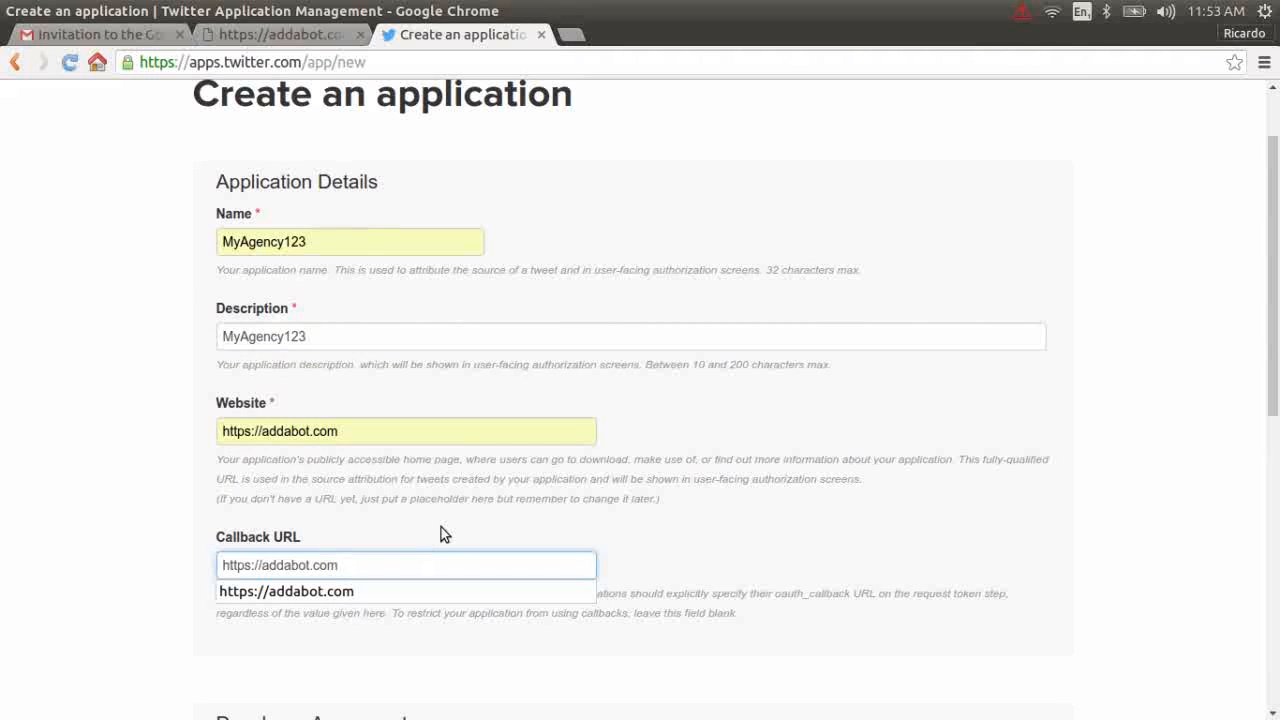
pyautogui.press('Return')
# Accept the developer agreement and create the Twitter application.
pyautogui.scroll(-5, 1160, 420)
pyautogui.click(221, 491)
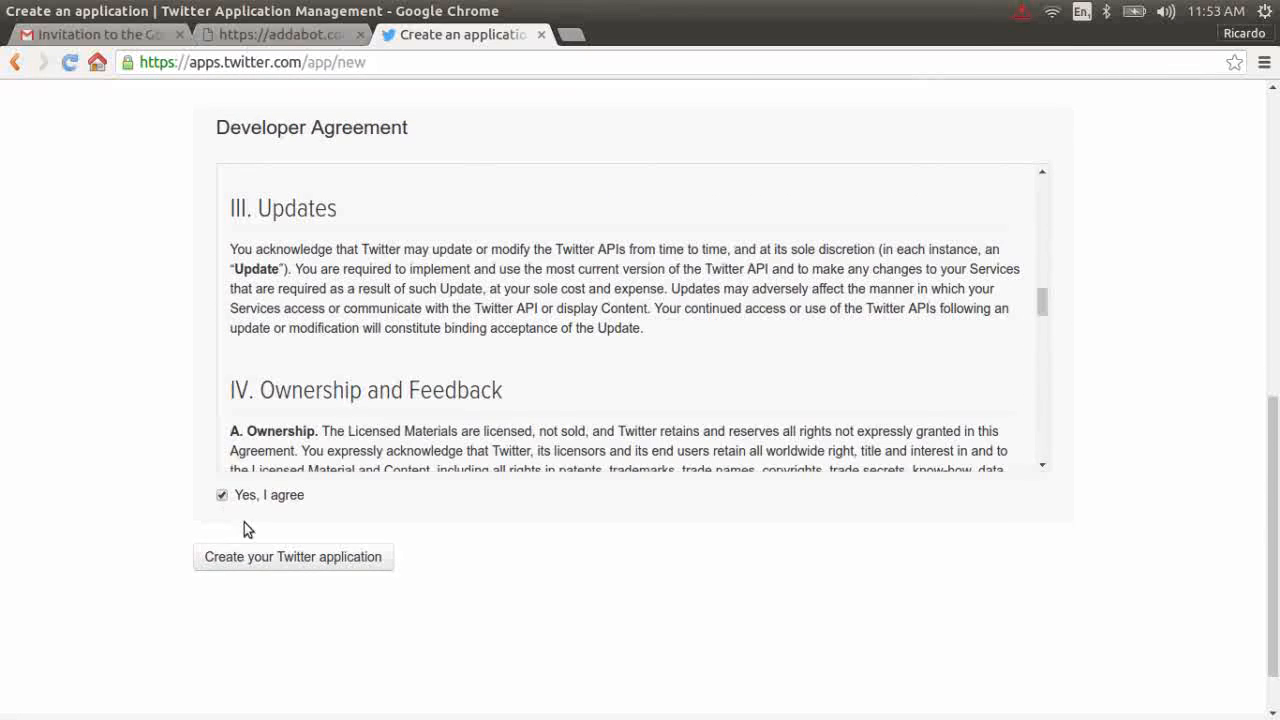
pyautogui.click(286, 556)
# Review the new application's settings, open its keys and access tokens, and copy the consumer key.
pyautogui.scroll(-2, 421, 477)
pyautogui.scroll(-1, 421, 477)
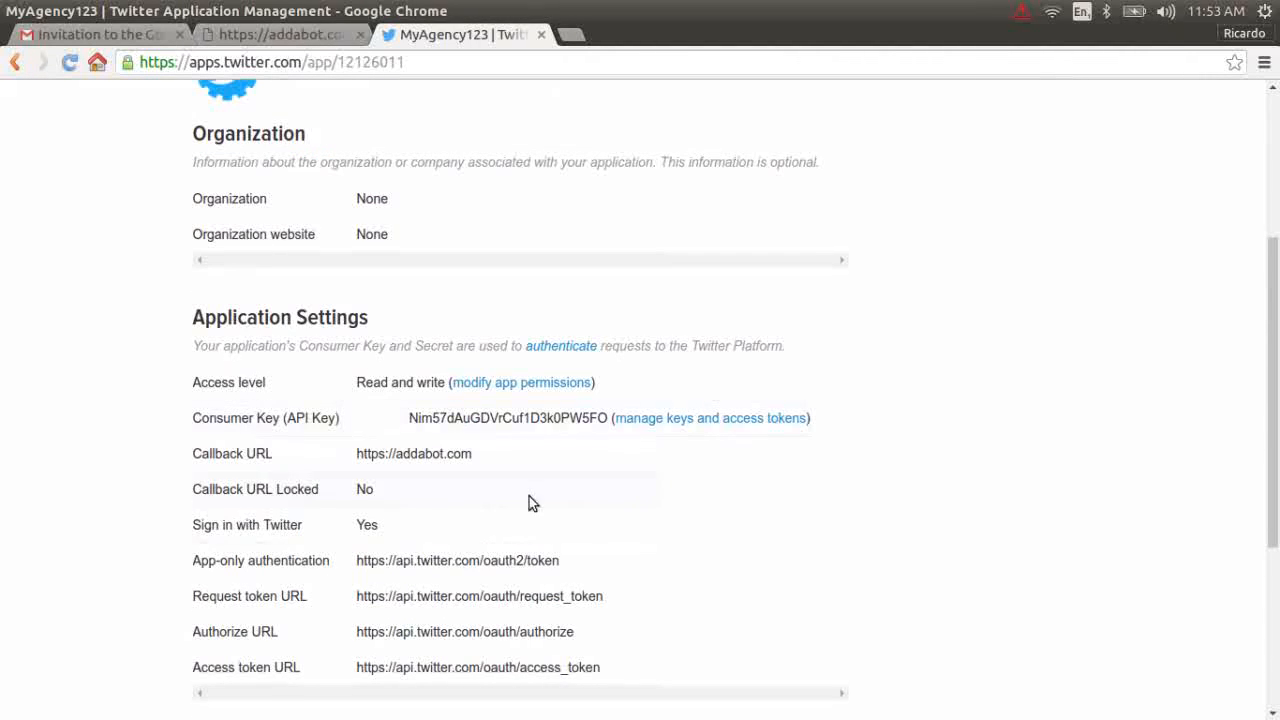
pyautogui.moveTo(193, 524); pyautogui.dragTo(395, 521)
pyautogui.click(395, 521)
pyautogui.scroll(5, 646, 515)
pyautogui.click(390, 295)
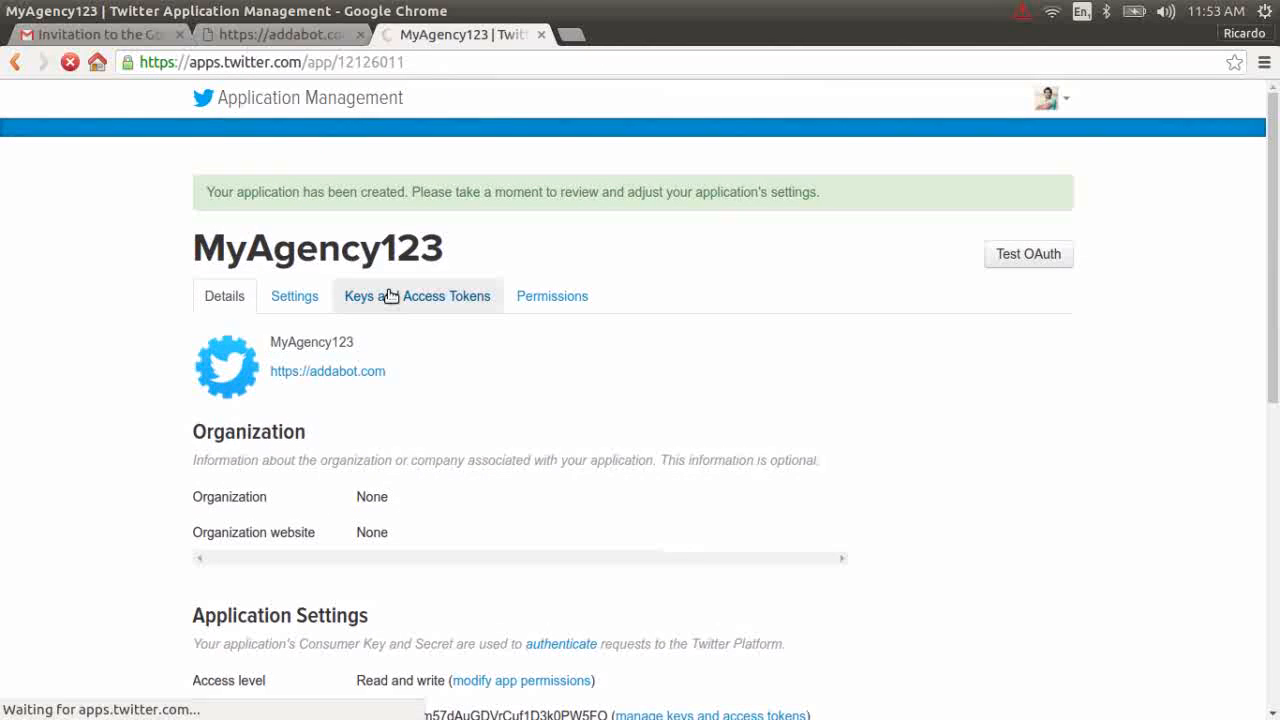
pyautogui.moveTo(194, 374); pyautogui.dragTo(826, 409)
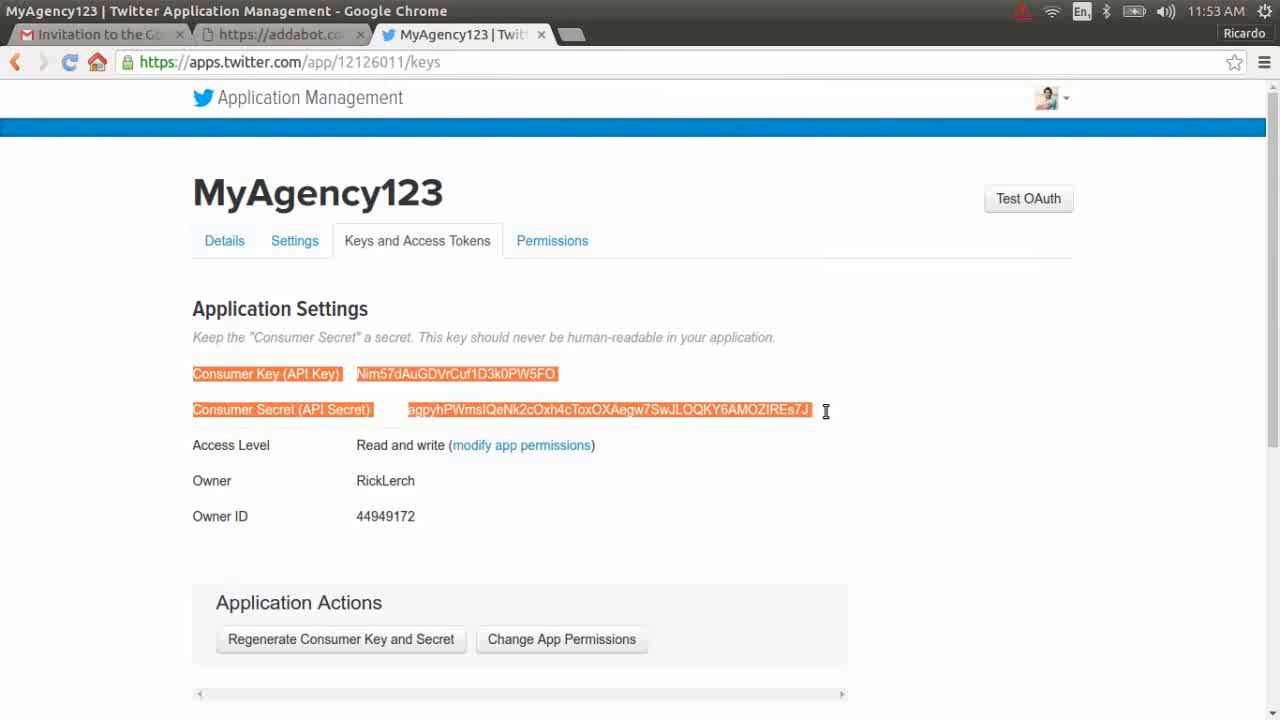
pyautogui.click(837, 412)
pyautogui.doubleClick(470, 374)
pyautogui.hotkey('ctrl', 'c')
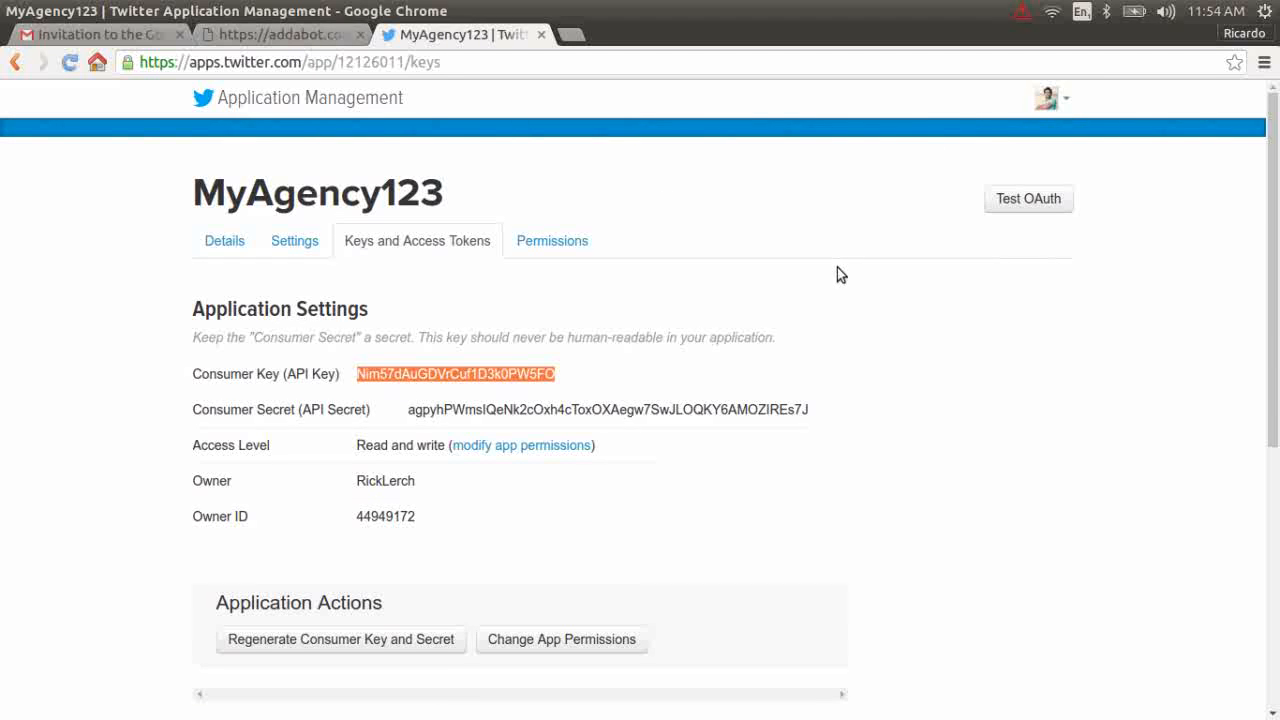
# Switch to addabot.com, start adding a Twitter app named MyAgency123, and paste the consumer key into its key field.
pyautogui.click(286, 35)
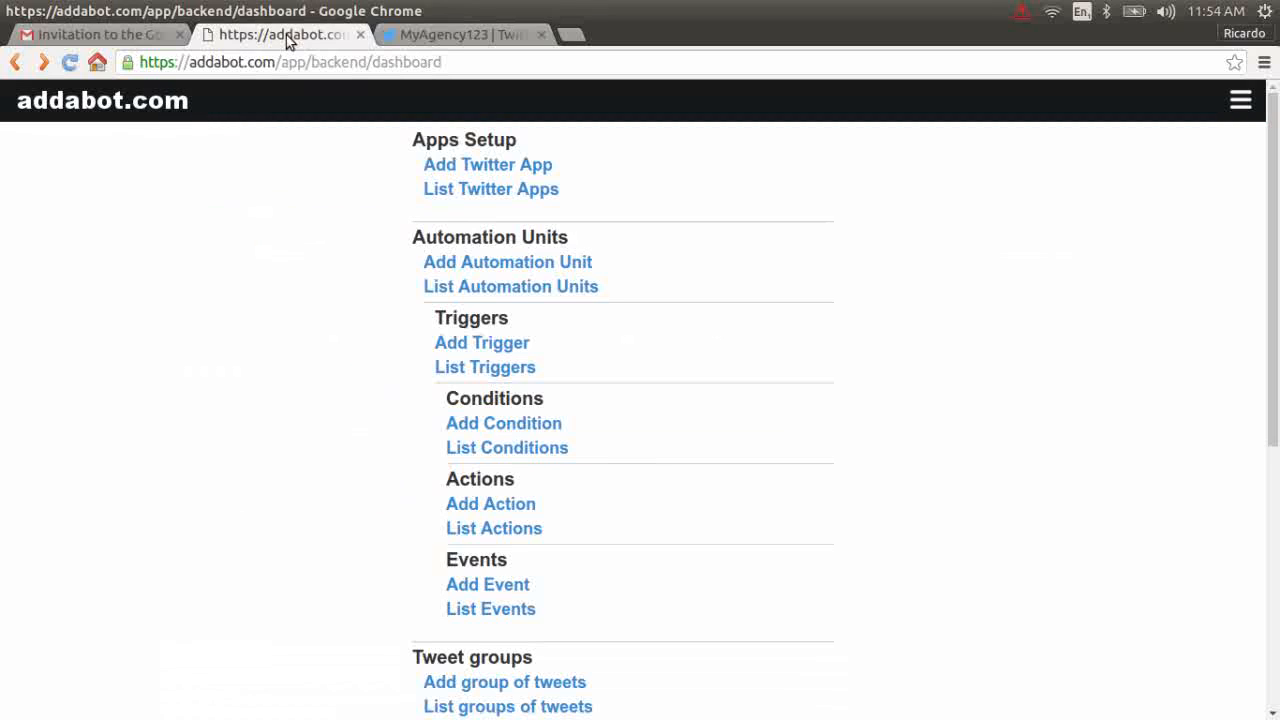
pyautogui.click(483, 173)
pyautogui.click(520, 171)
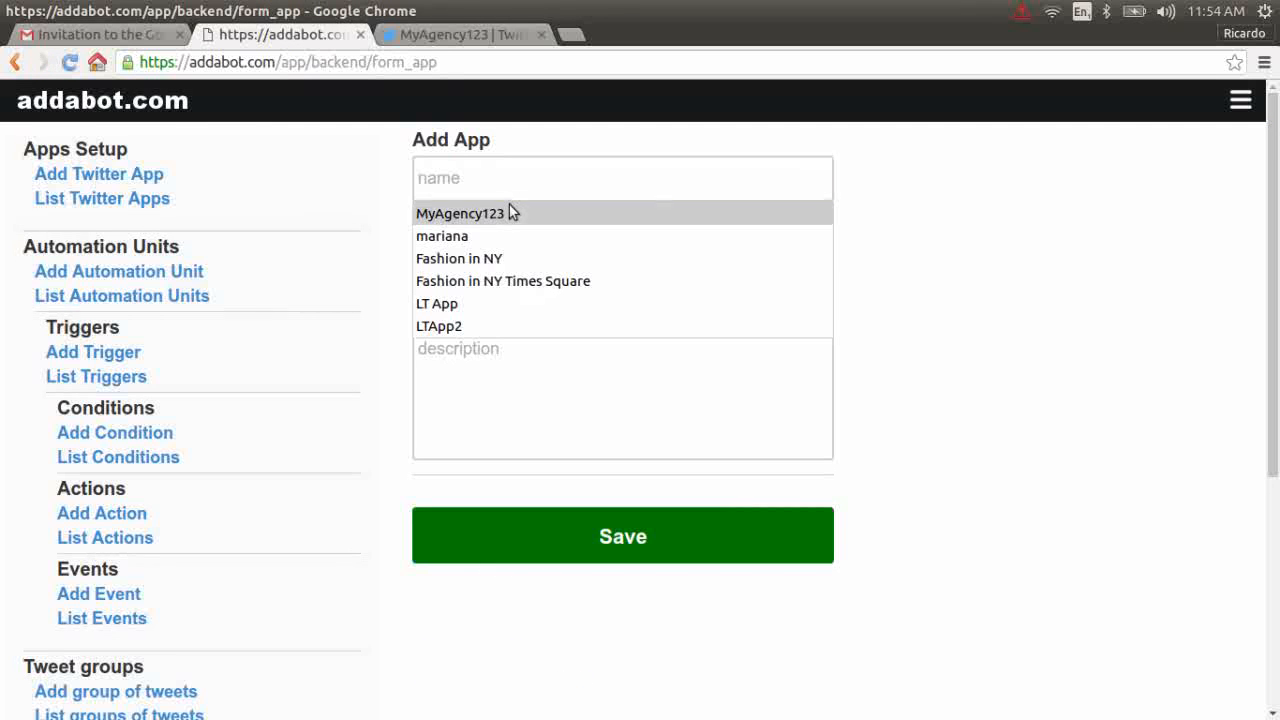
pyautogui.click(500, 211)
pyautogui.rightClick(497, 235)
pyautogui.click(563, 351)
# Copy the consumer secret from the Twitter application's keys page and paste it into the secret field of the Add App form.
pyautogui.click(467, 35)
pyautogui.click(411, 408)
pyautogui.moveTo(409, 408); pyautogui.dragTo(810, 408)
pyautogui.hotkey('ctrl', 'c')
pyautogui.rightClick(767, 404)
pyautogui.click(800, 420)
pyautogui.click(283, 35)
pyautogui.rightClick(498, 286)
pyautogui.click(545, 396)
# Fill in MyAgency123 as the app's description and save the app.
pyautogui.rightClick(515, 354)
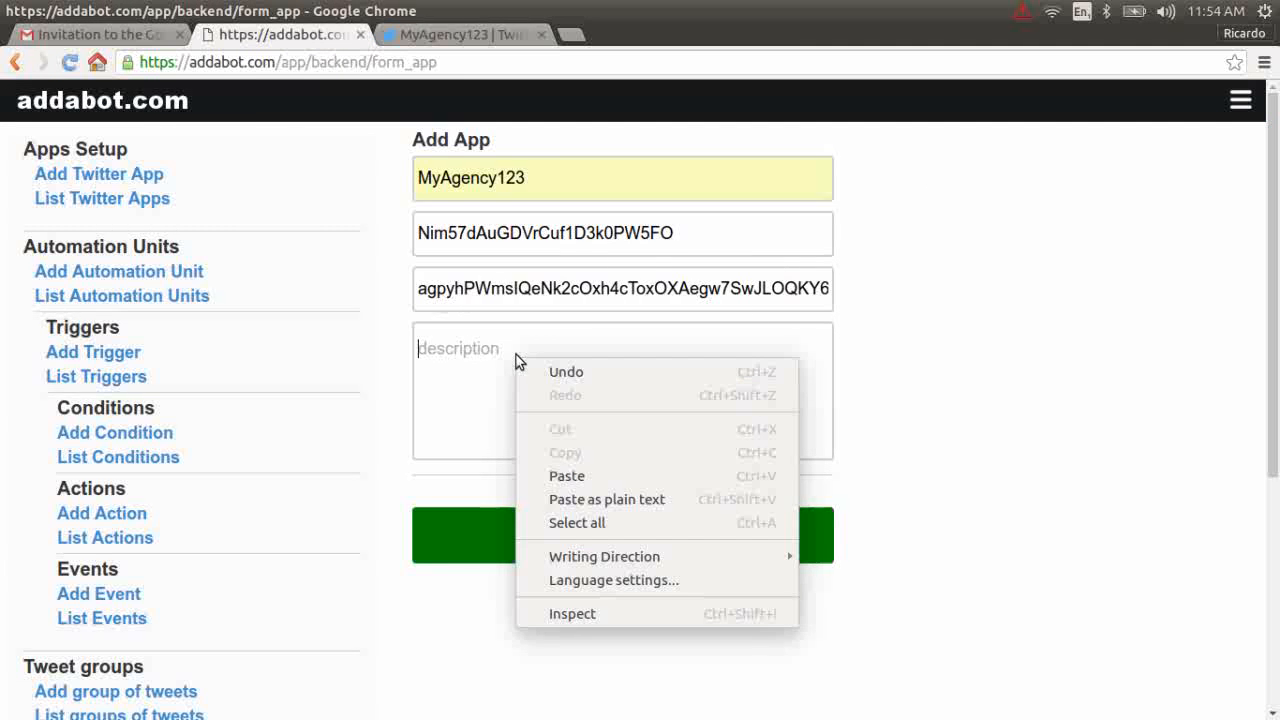
pyautogui.click(591, 473)
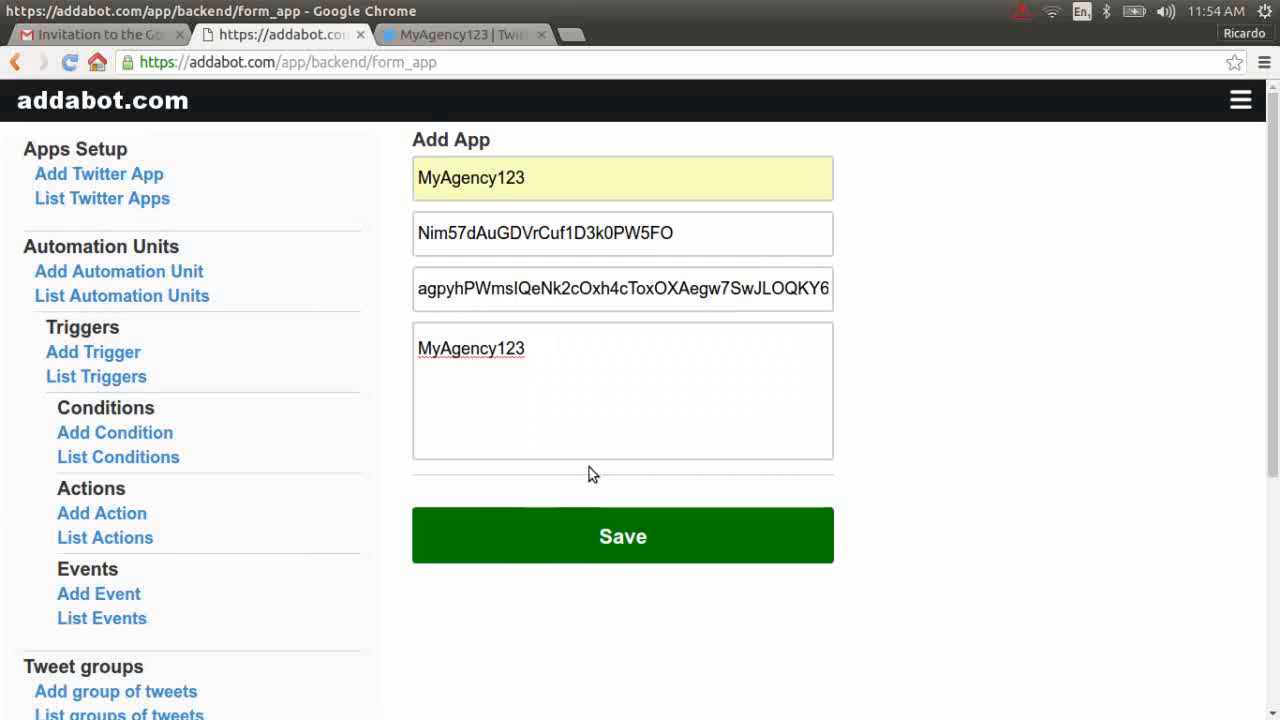
pyautogui.click(581, 539)
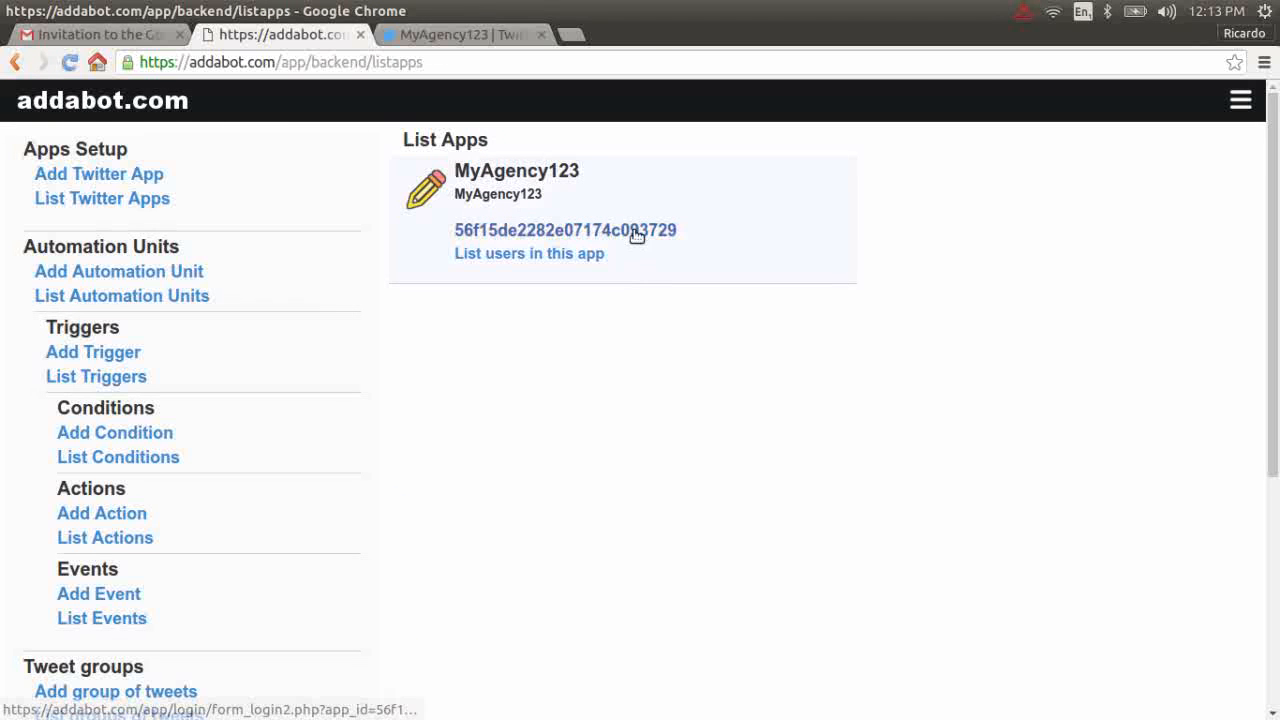
# Open the MyAgency123 app's sign-in link in the other browser window and authorize the app for the Twitter account signed in there.
pyautogui.rightClick(634, 231)
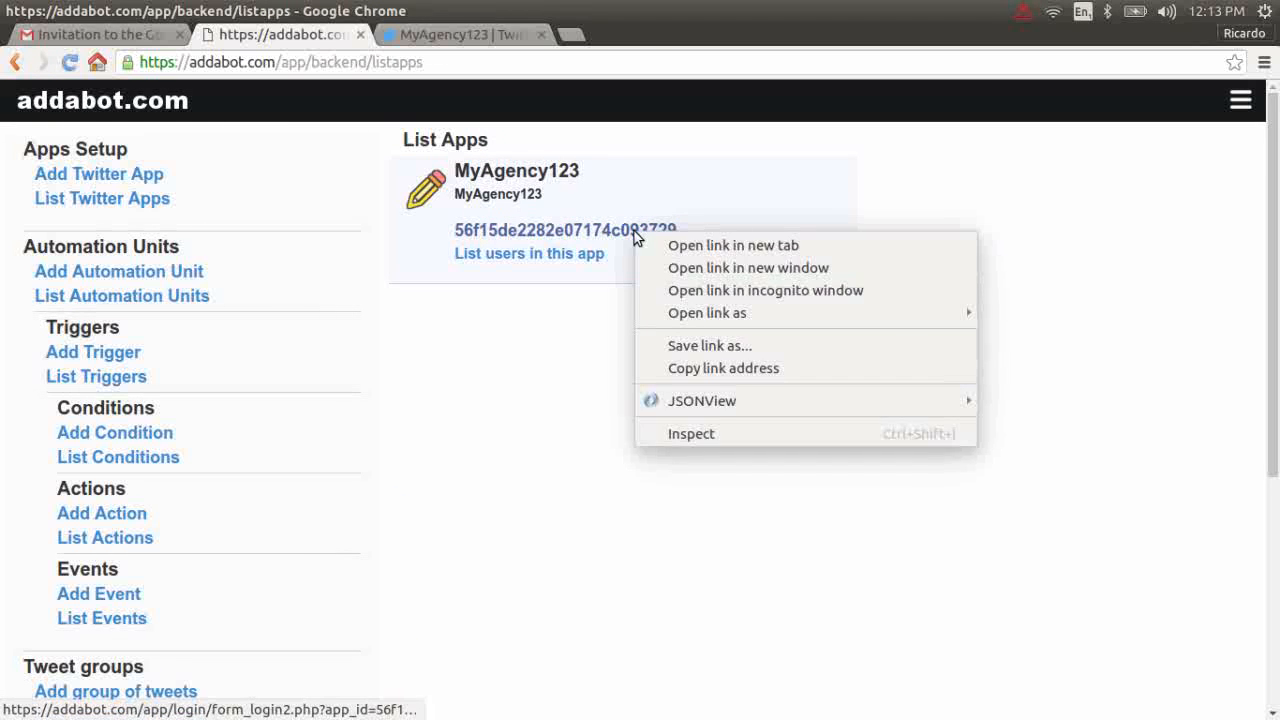
pyautogui.click(734, 372)
pyautogui.hotkey('alt', 'Tab')
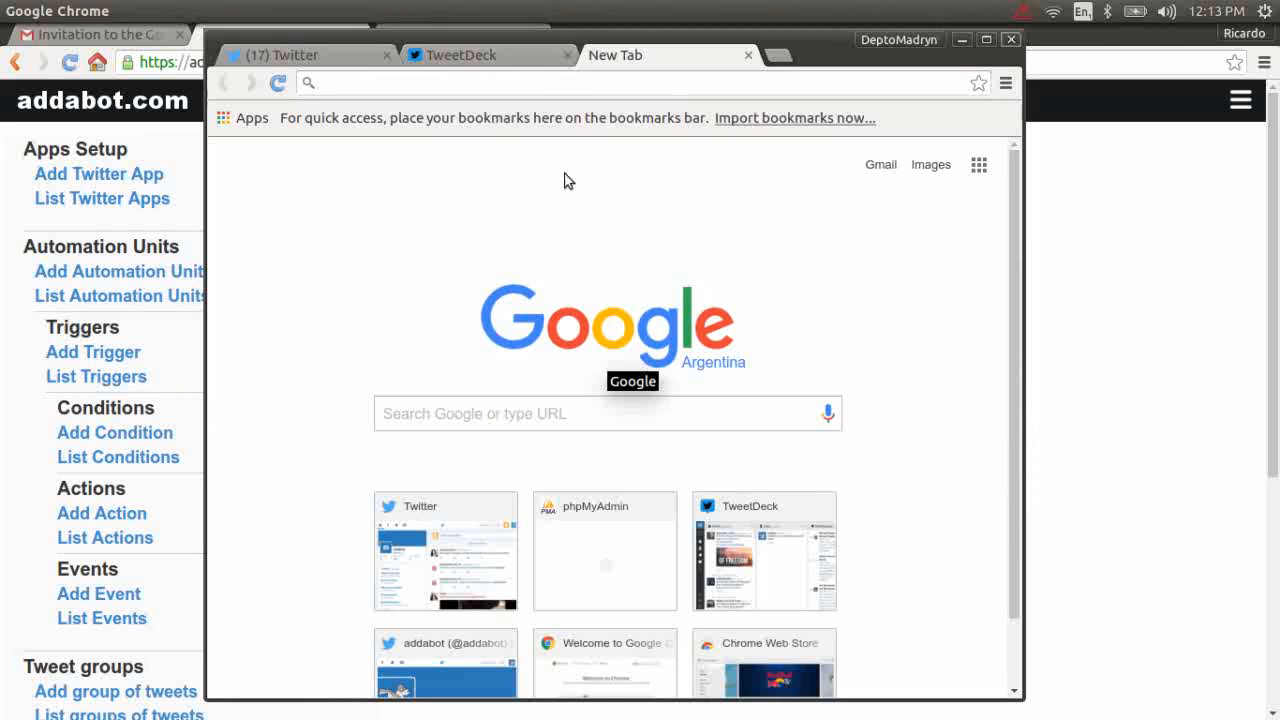
pyautogui.rightClick(437, 84)
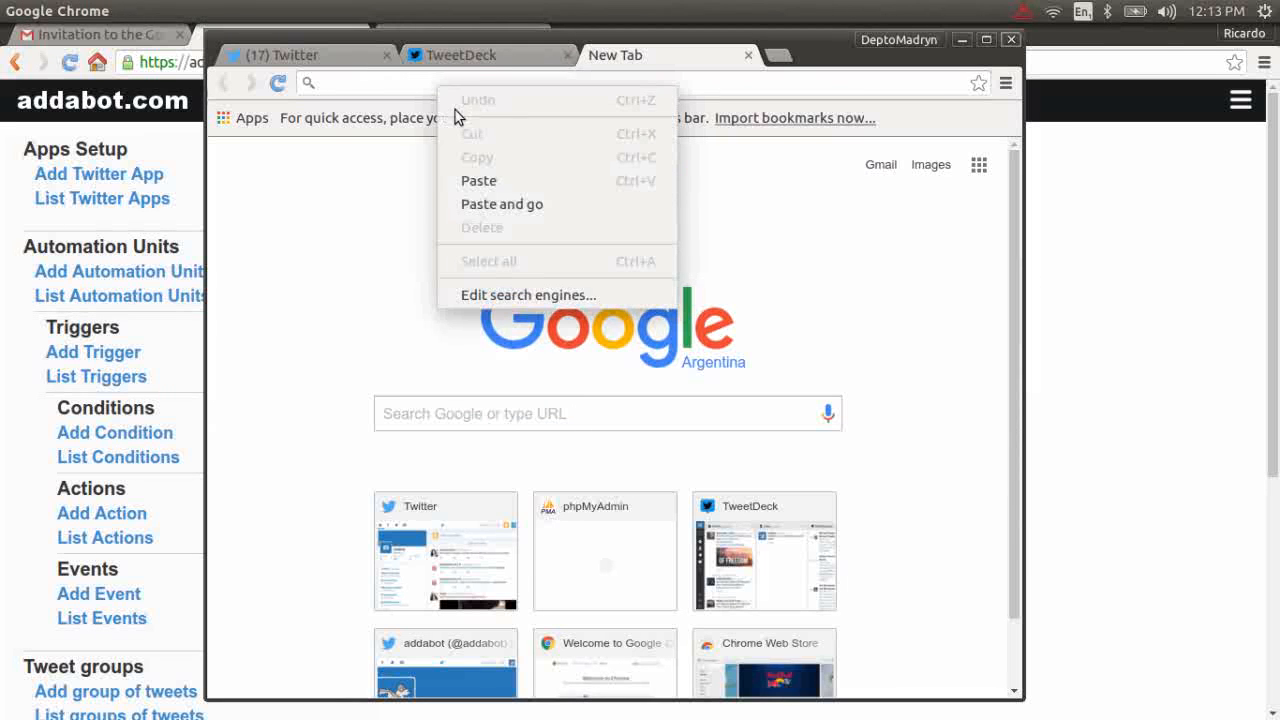
pyautogui.click(508, 187)
pyautogui.press('Return')
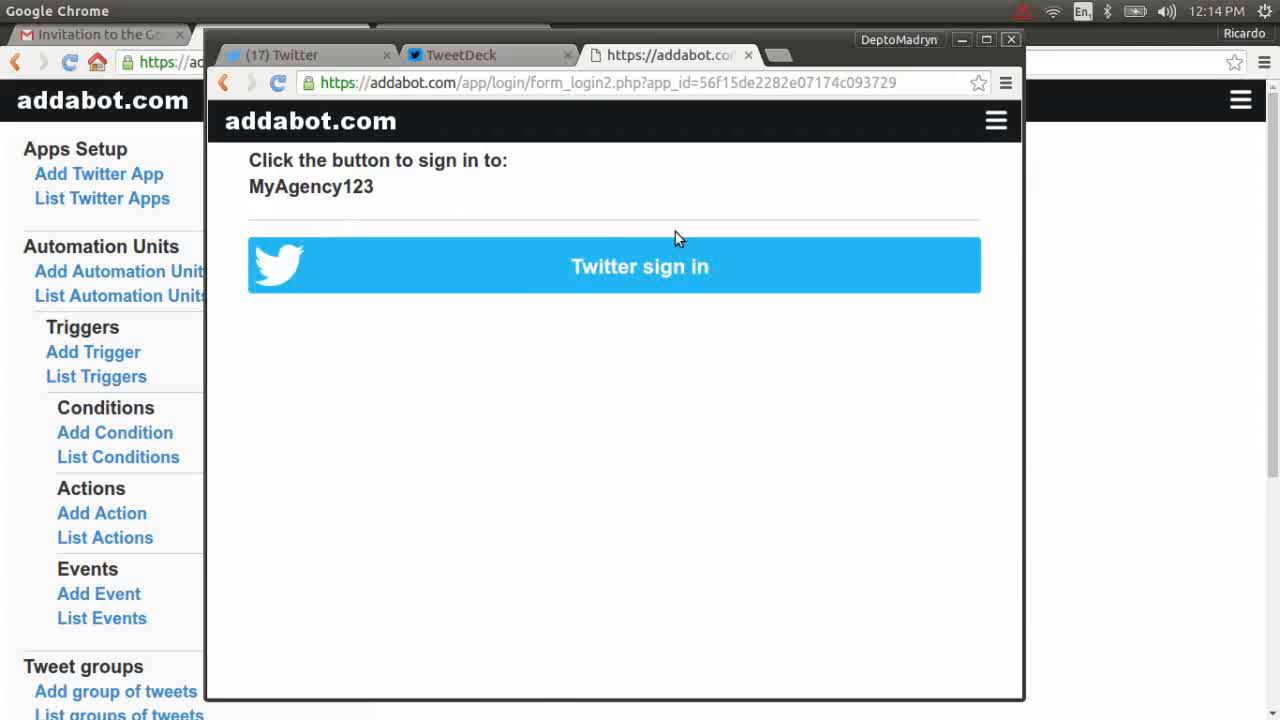
pyautogui.click(686, 265)
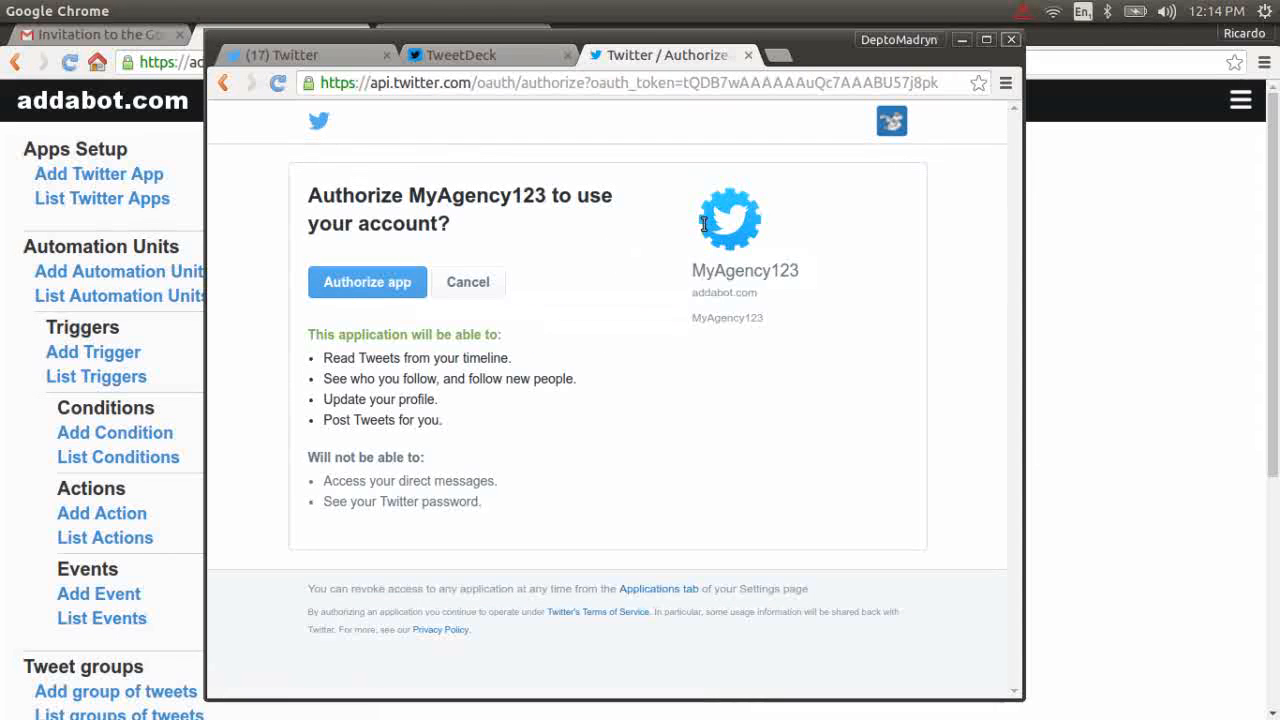
pyautogui.click(367, 284)
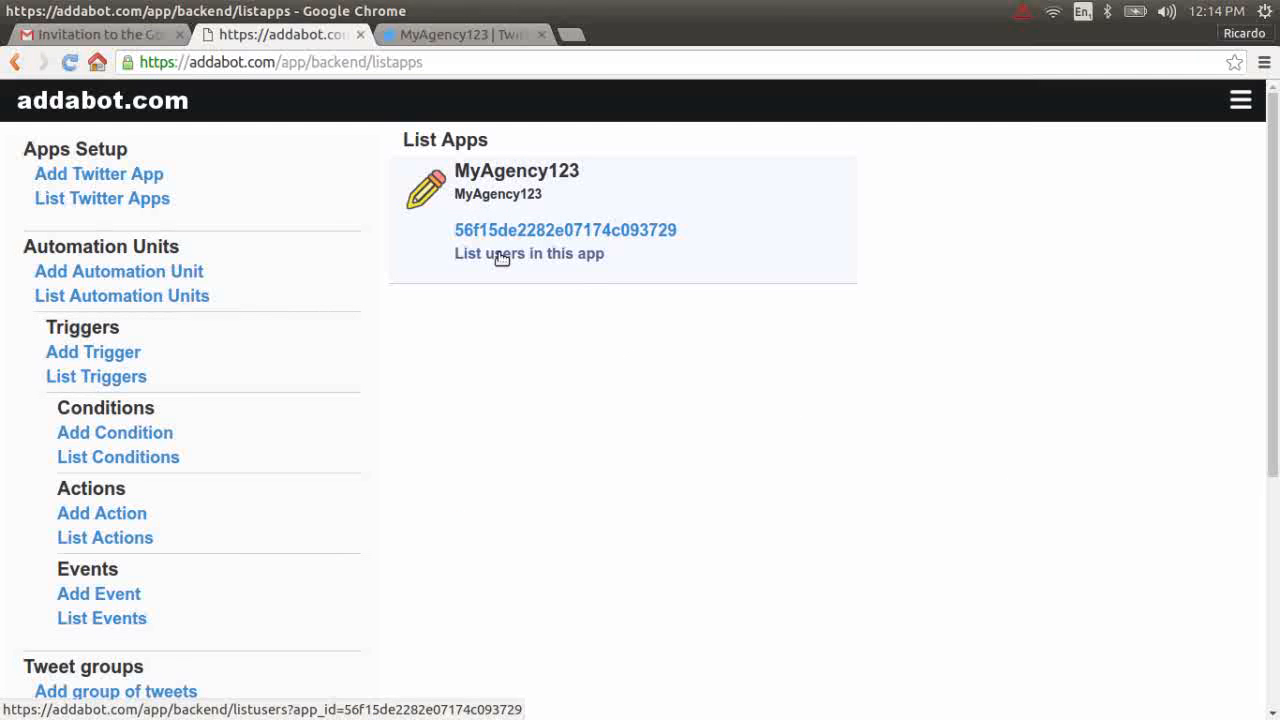
# View the list of users in the MyAgency123 app on addabot.com.
pyautogui.click(502, 256)
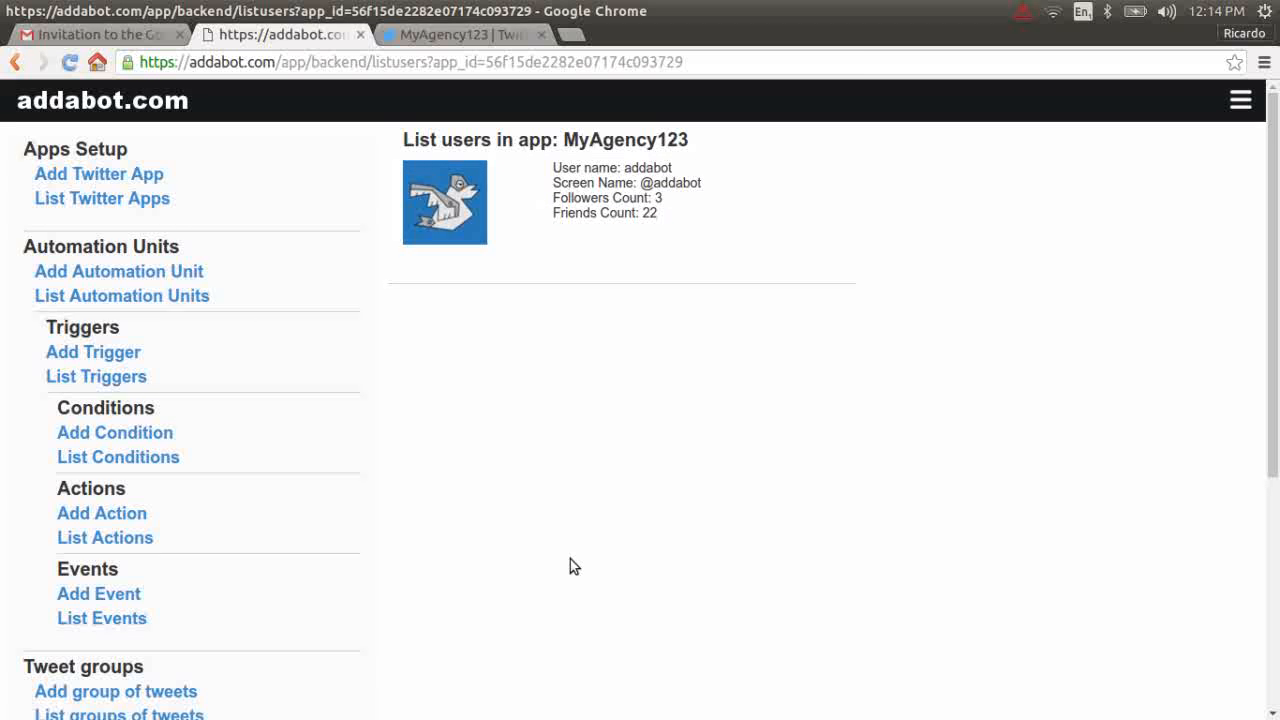
pyautogui.hotkey('alt', 'Left')
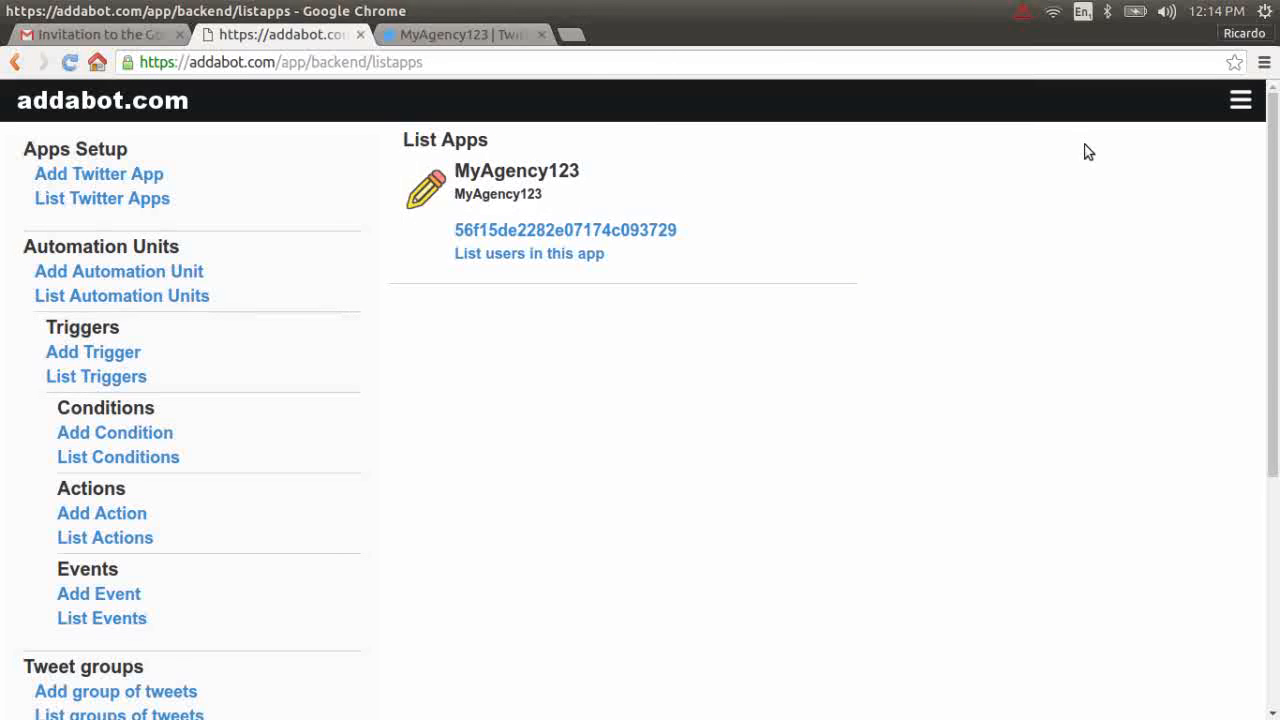
pyautogui.click(500, 256)
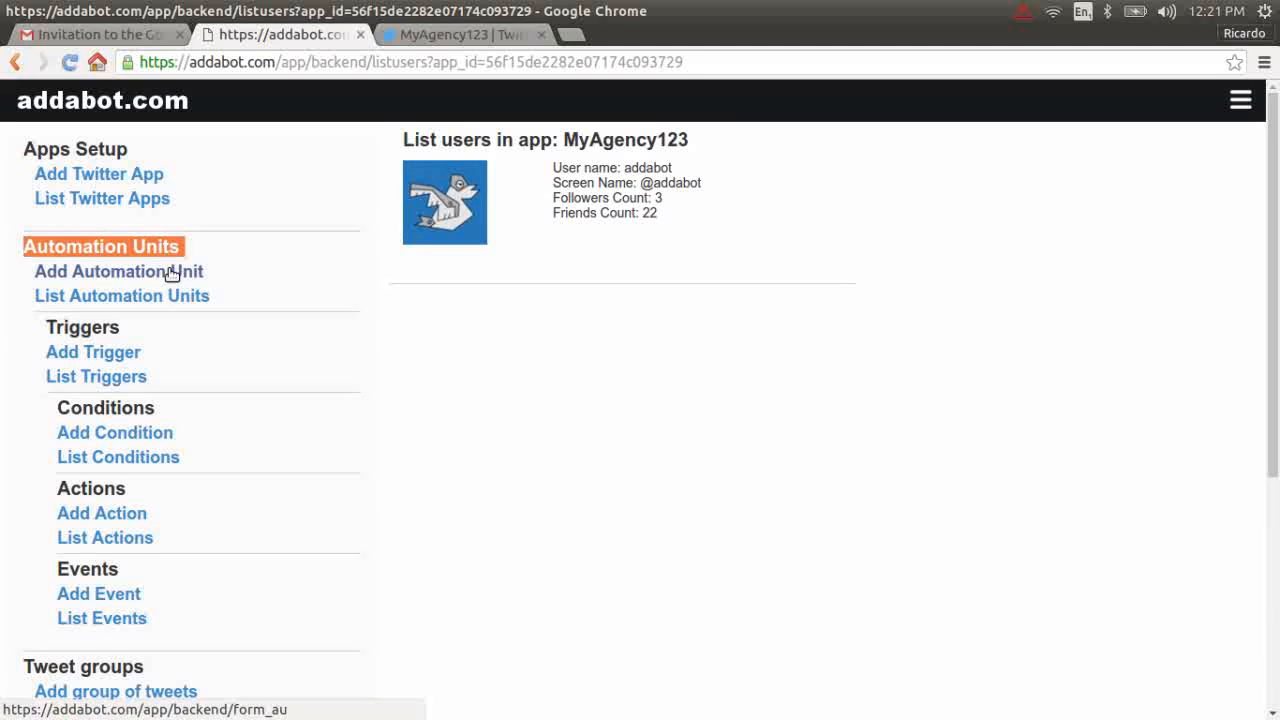
# Start a new automation unit named GrowthHacking with the description "Real time marketing".
pyautogui.click(165, 271)
pyautogui.write('Gr')
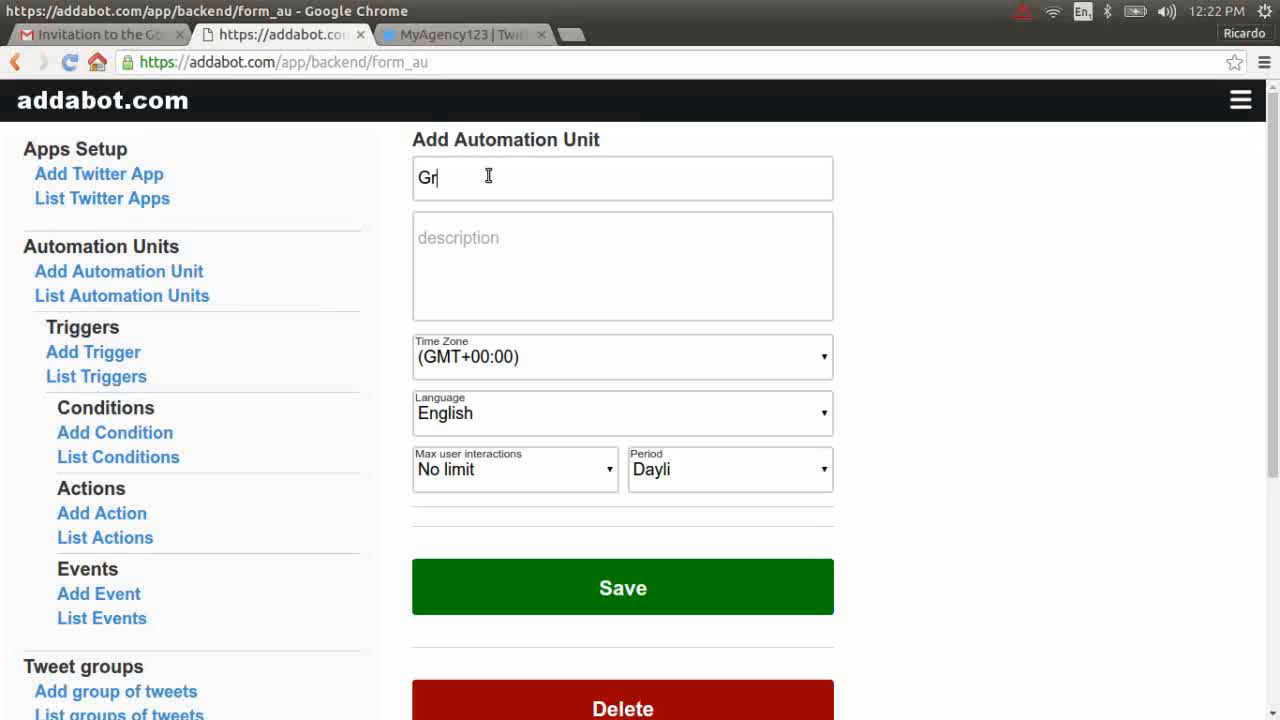
pyautogui.write('owthHacking')
pyautogui.click(481, 246)
pyautogui.write('Real time marketing')
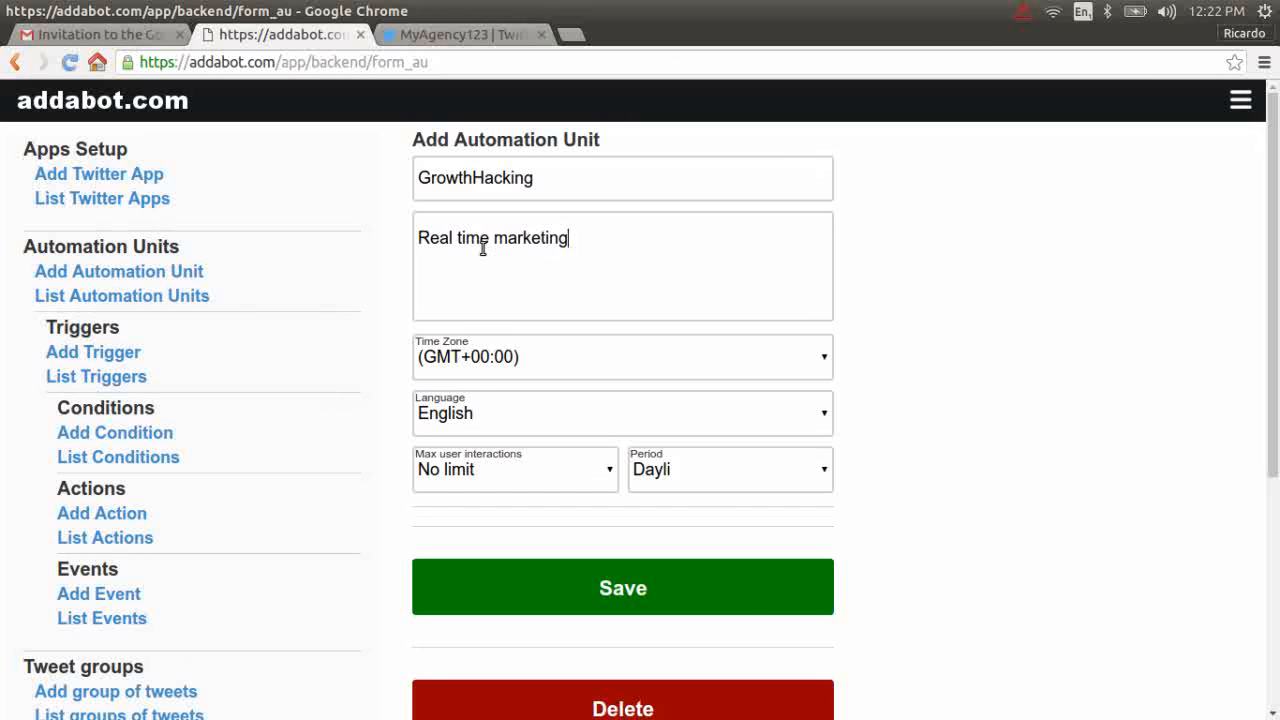
# Set the automation unit's time zone to GMT-03:00, keep English as language, limit user interactions to 1, and save it.
pyautogui.click(522, 362)
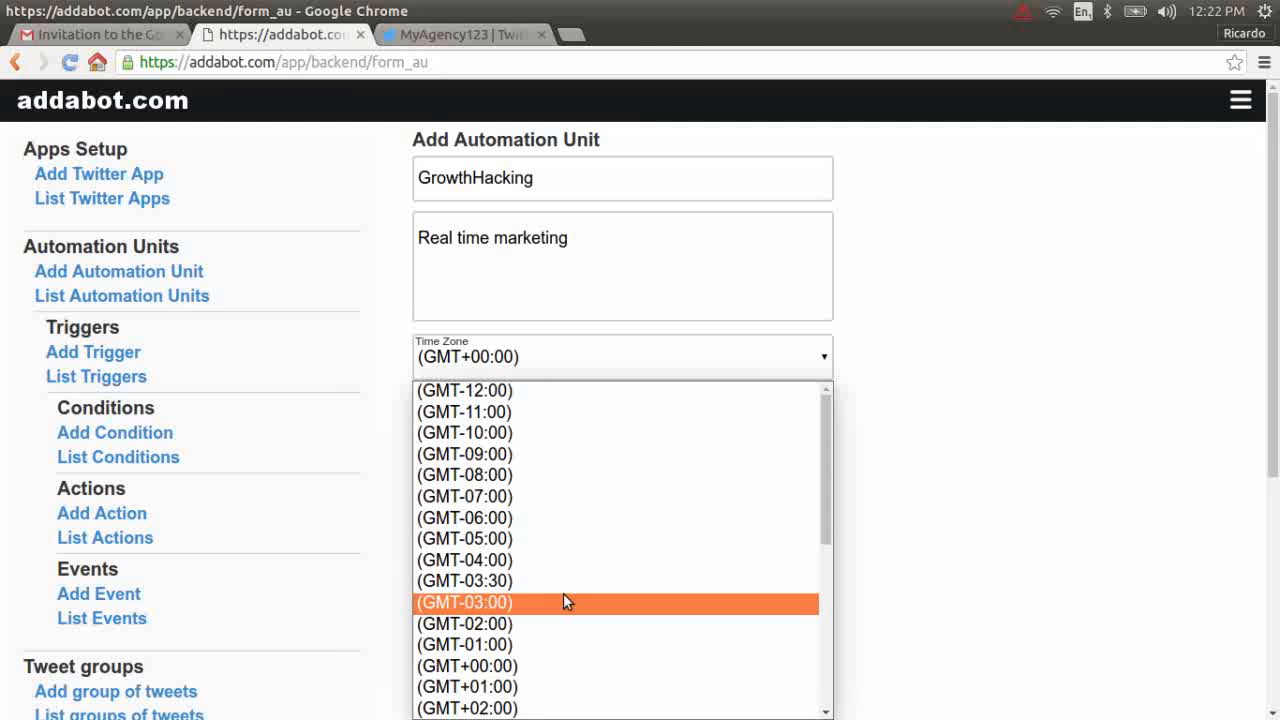
pyautogui.click(537, 602)
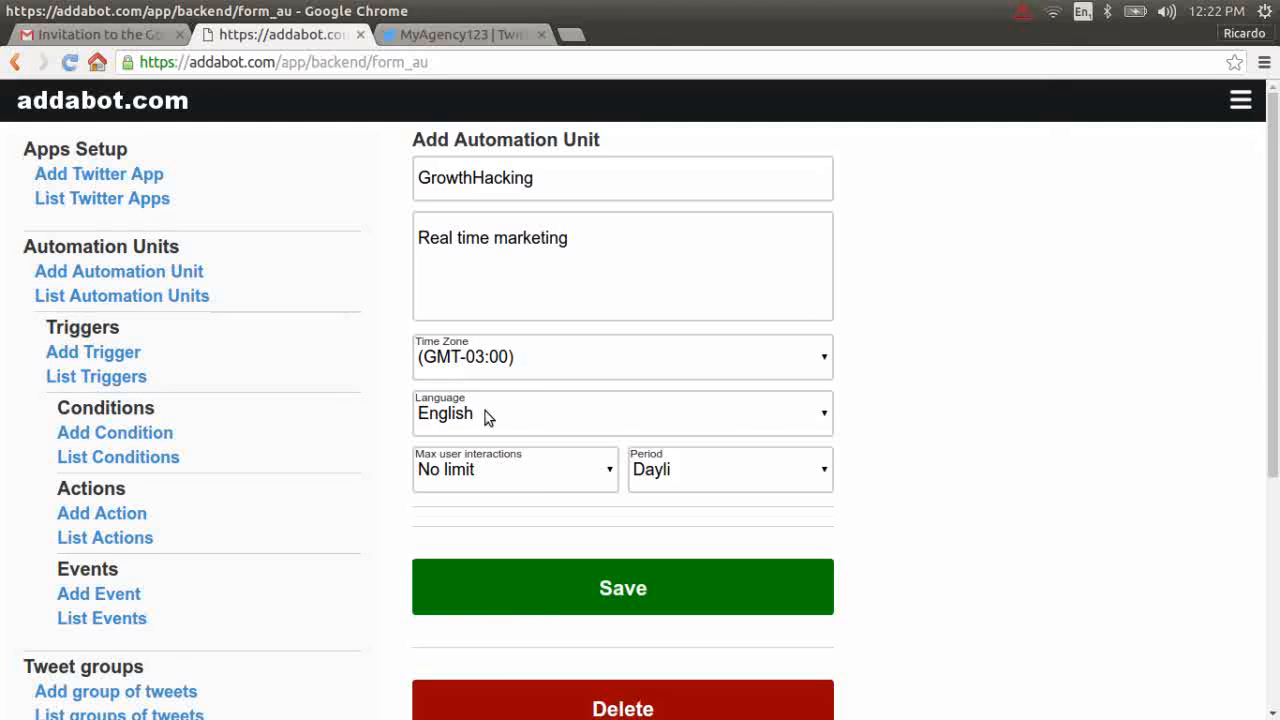
pyautogui.click(487, 417)
pyautogui.click(472, 377)
pyautogui.scroll(-1, 505, 432)
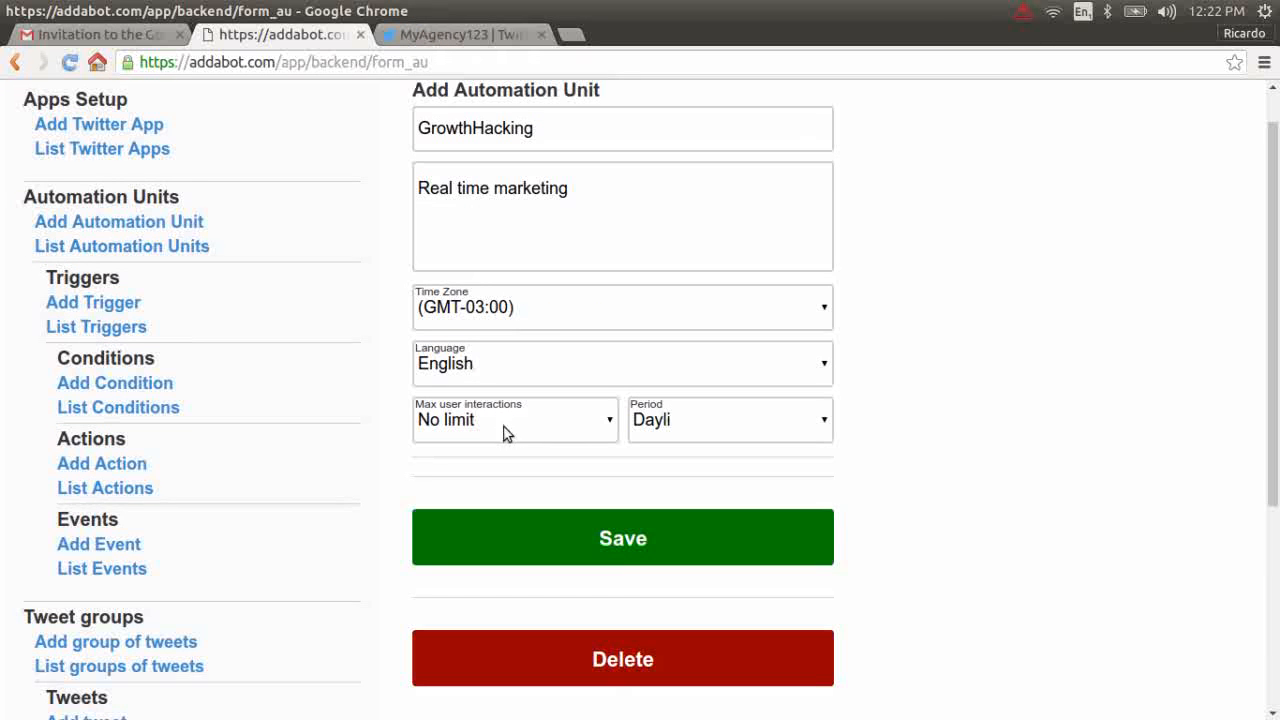
pyautogui.click(571, 426)
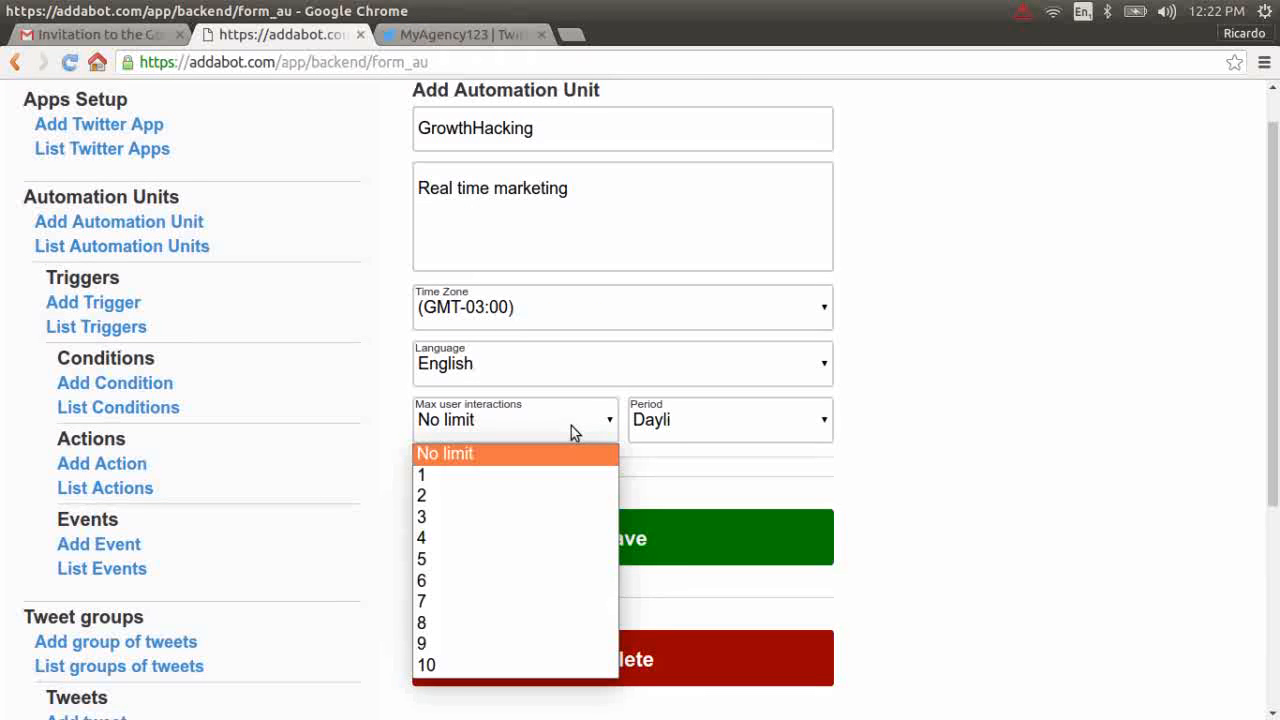
pyautogui.click(505, 477)
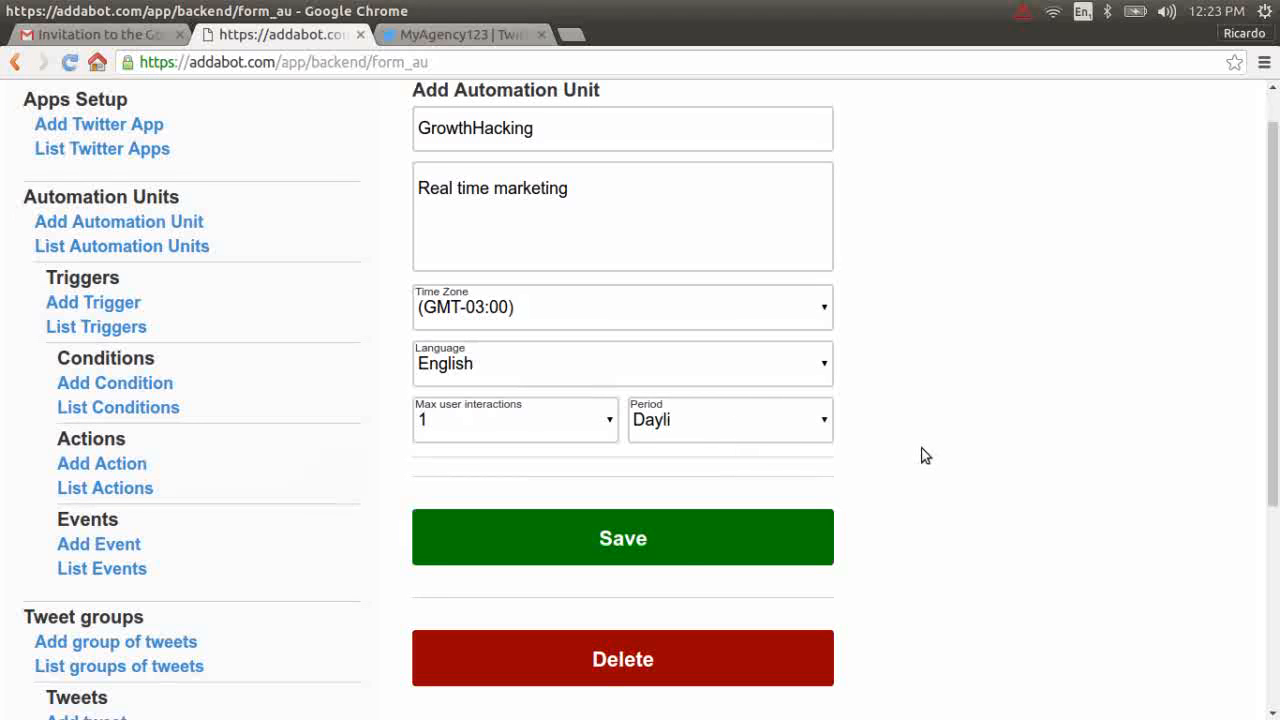
pyautogui.click(636, 544)
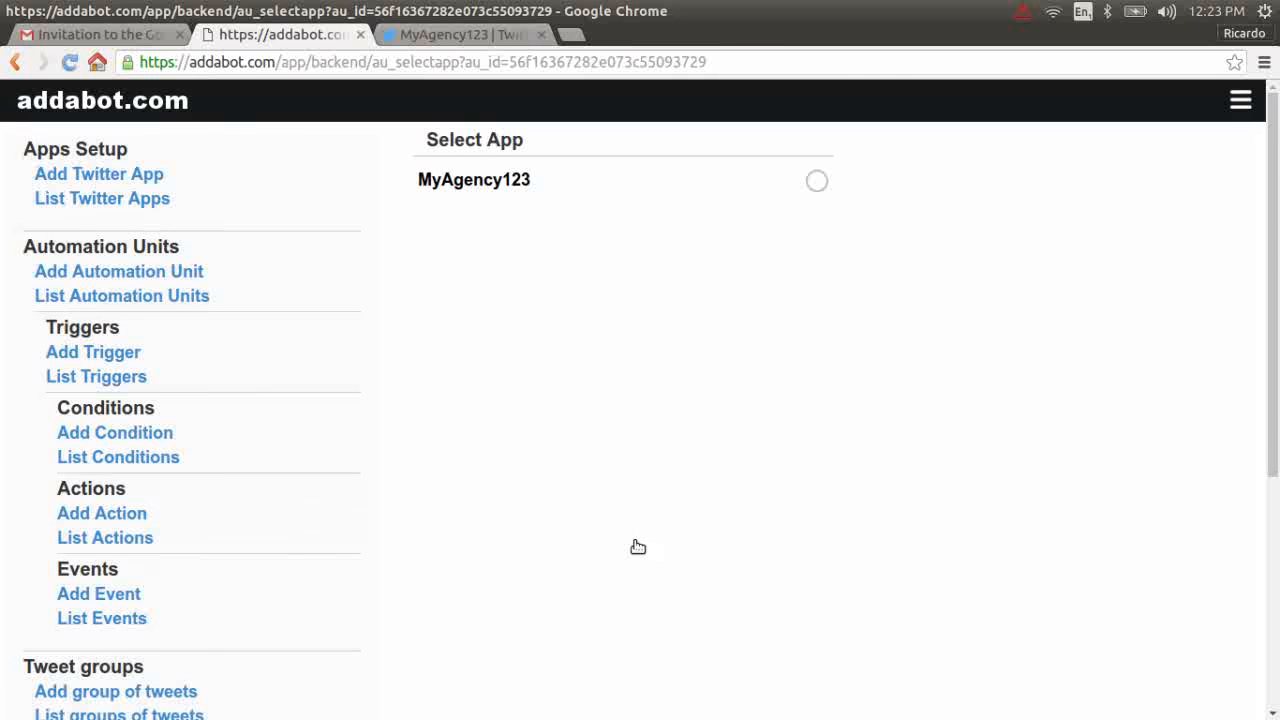
# Choose MyAgency123 as the app for the GrowthHacking automation unit.
pyautogui.moveTo(426, 140); pyautogui.dragTo(531, 138)
pyautogui.click(531, 138)
pyautogui.click(494, 198)
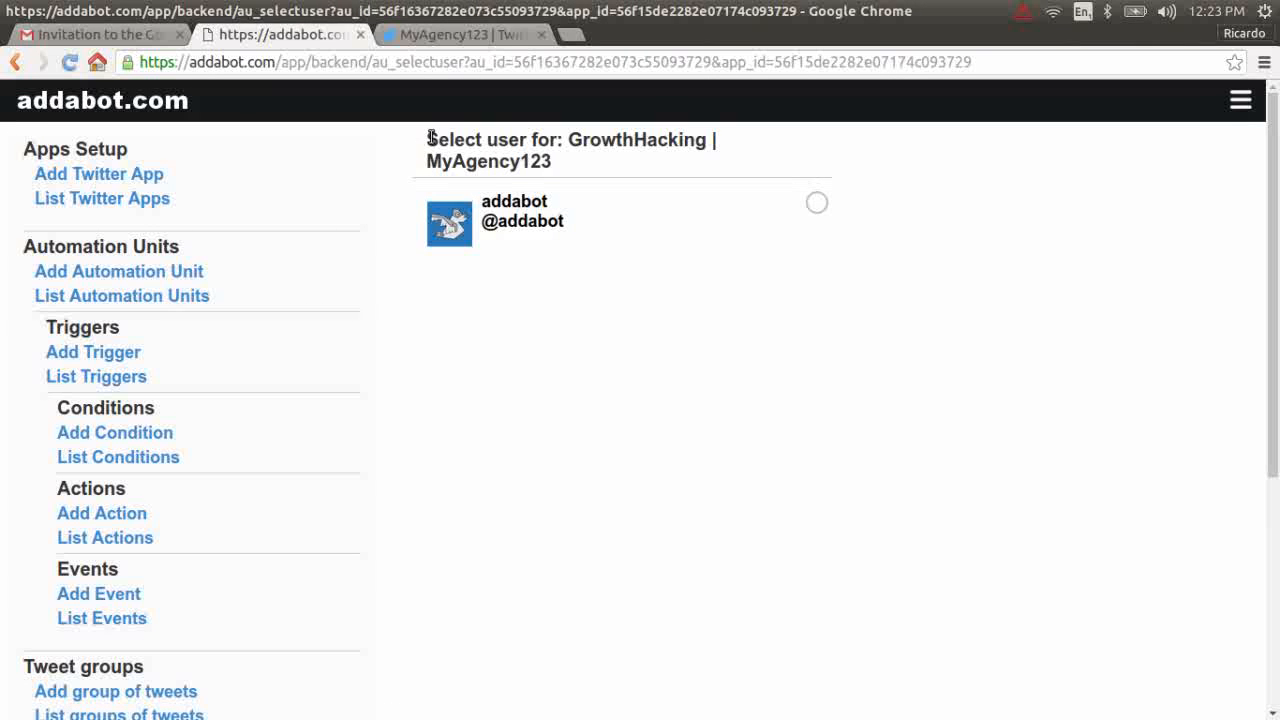
pyautogui.tripleClick(431, 139)
pyautogui.click(528, 365)
pyautogui.click(523, 229)
pyautogui.moveTo(427, 162); pyautogui.dragTo(552, 163)
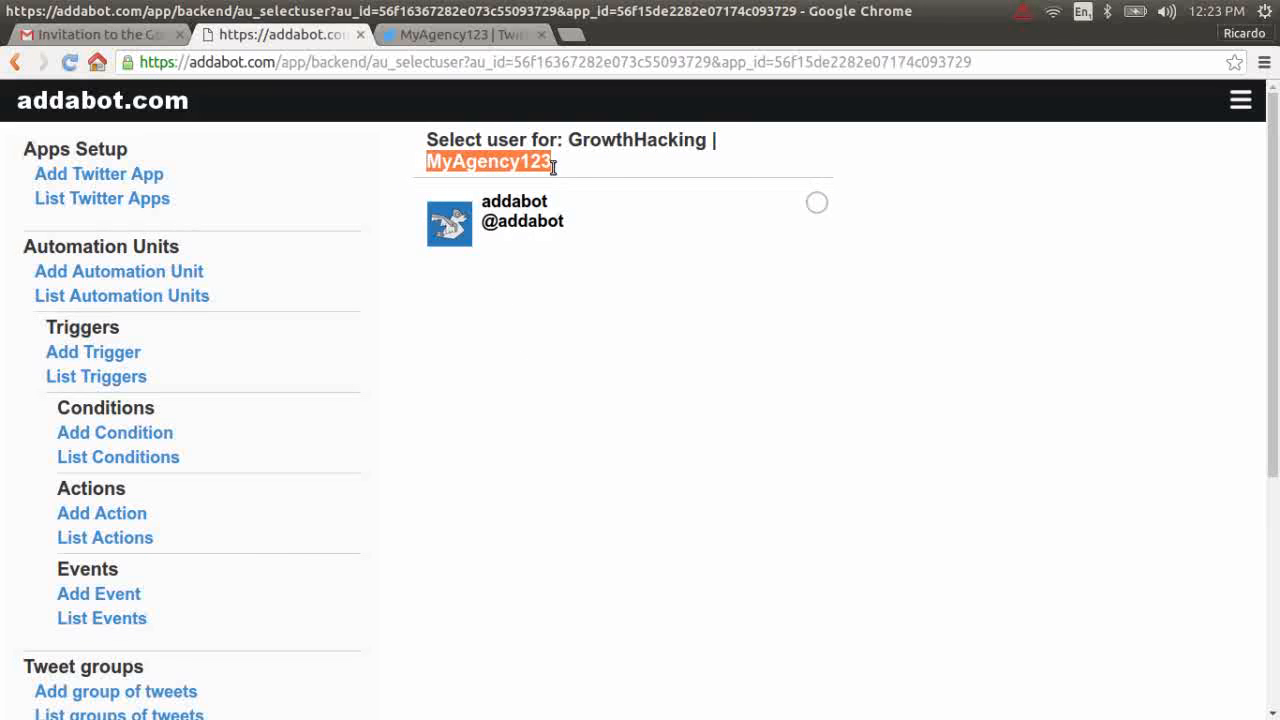
pyautogui.click(495, 488)
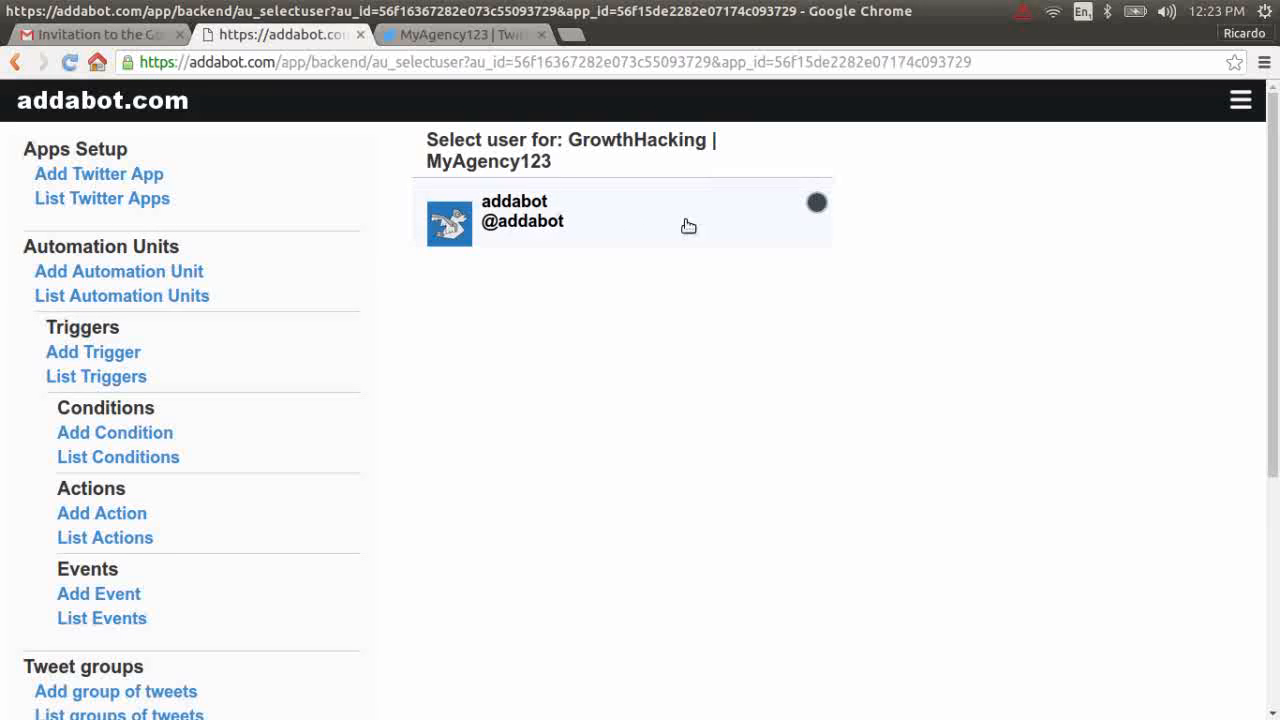
pyautogui.click(620, 230)
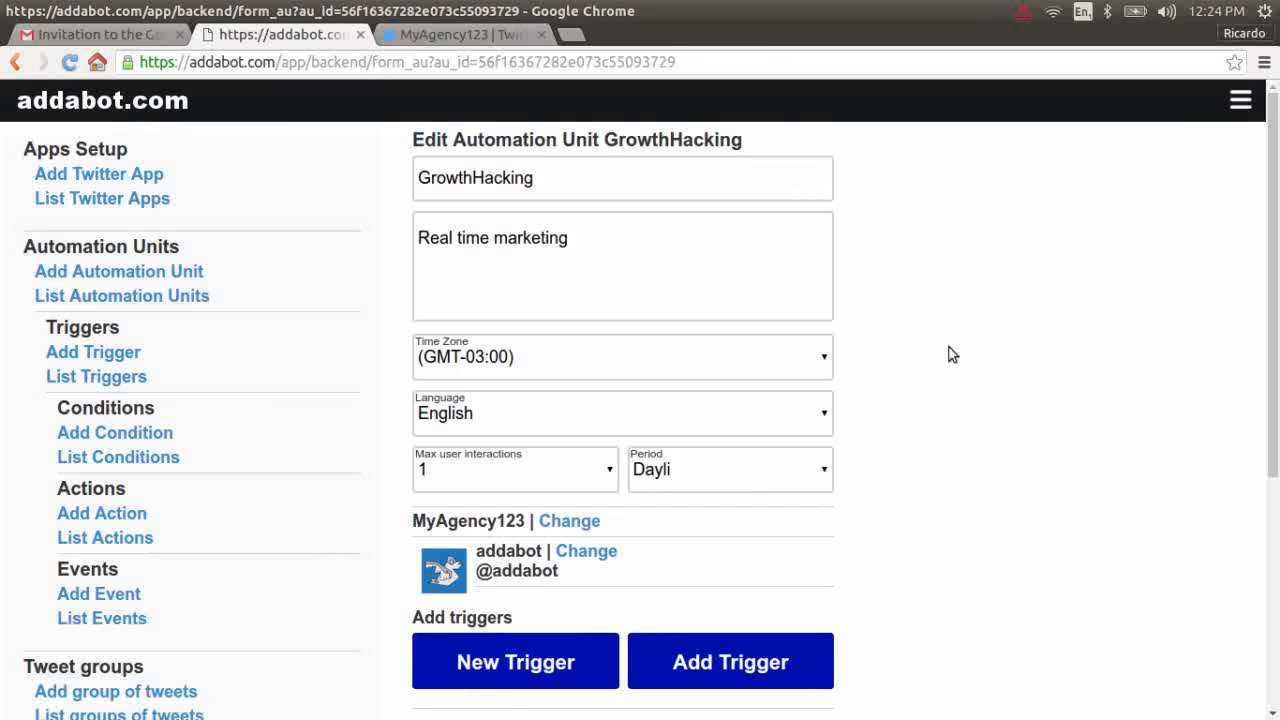
# Start a new trigger for the automation unit, named GrowthHacking with the description "Growth Haking favs and RTs".
pyautogui.scroll(-4, 1015, 367)
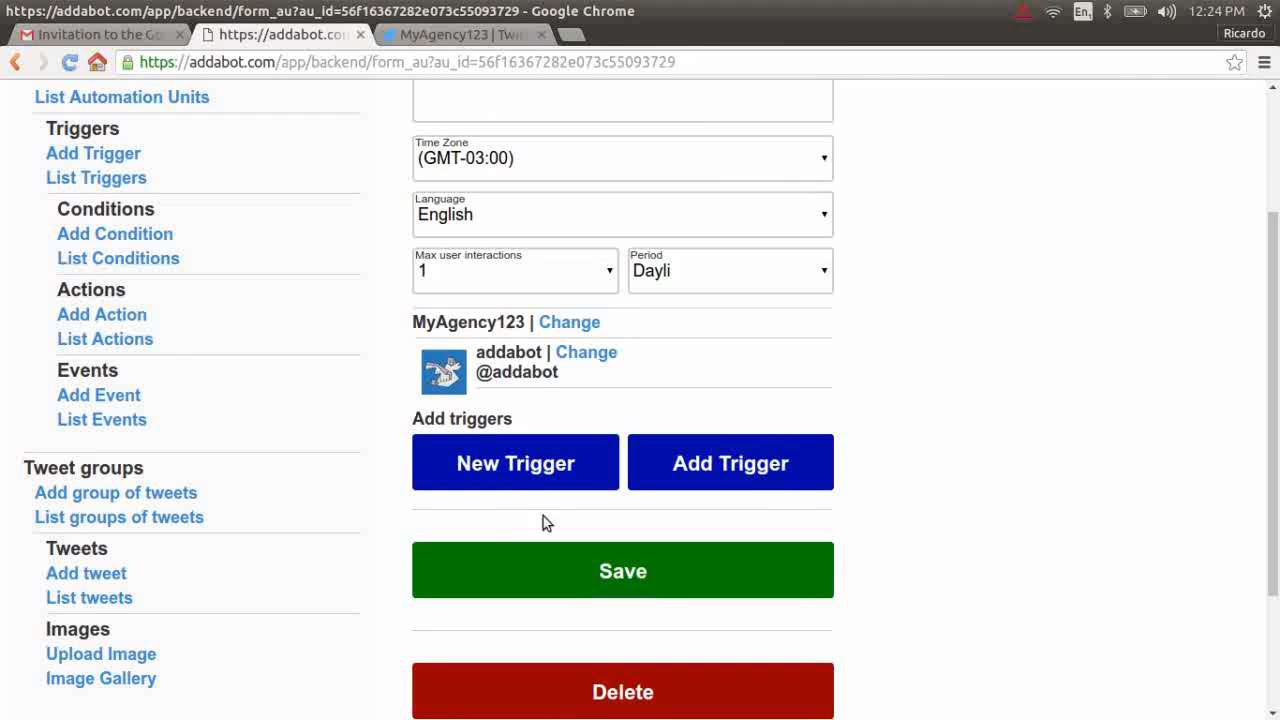
pyautogui.click(500, 466)
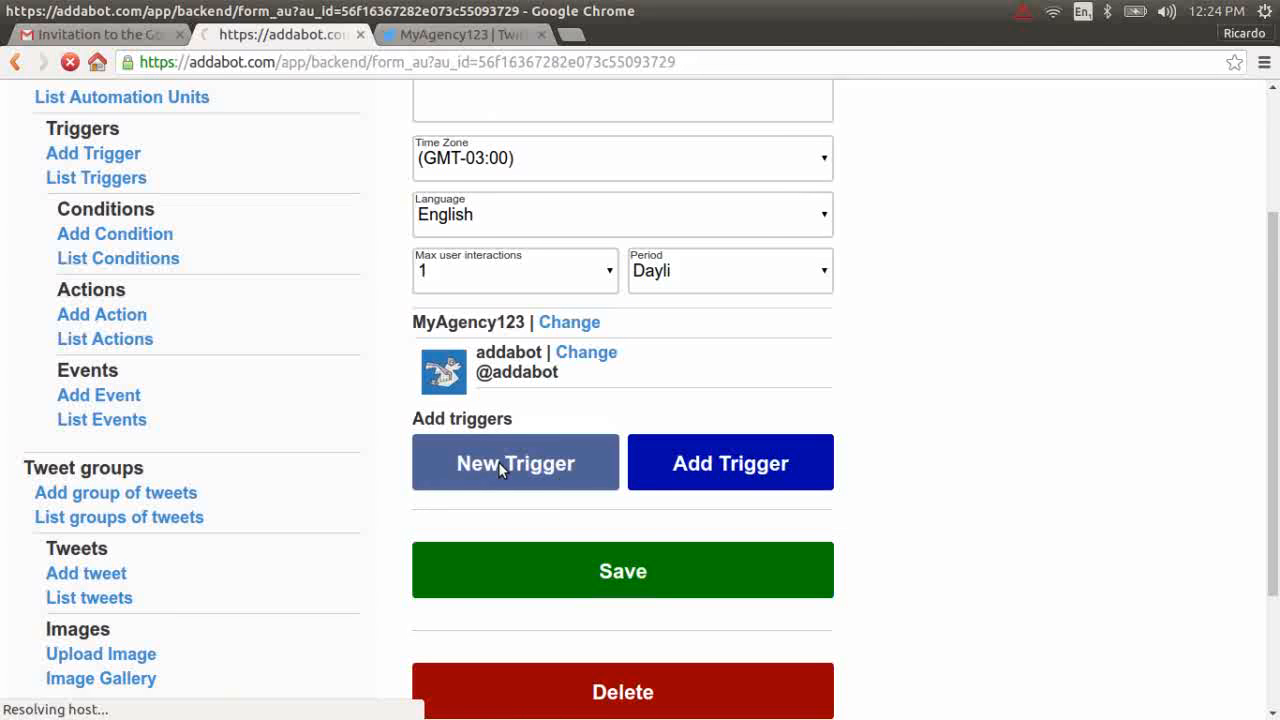
pyautogui.press('Down')
pyautogui.press('Tab')
pyautogui.write('Gr')
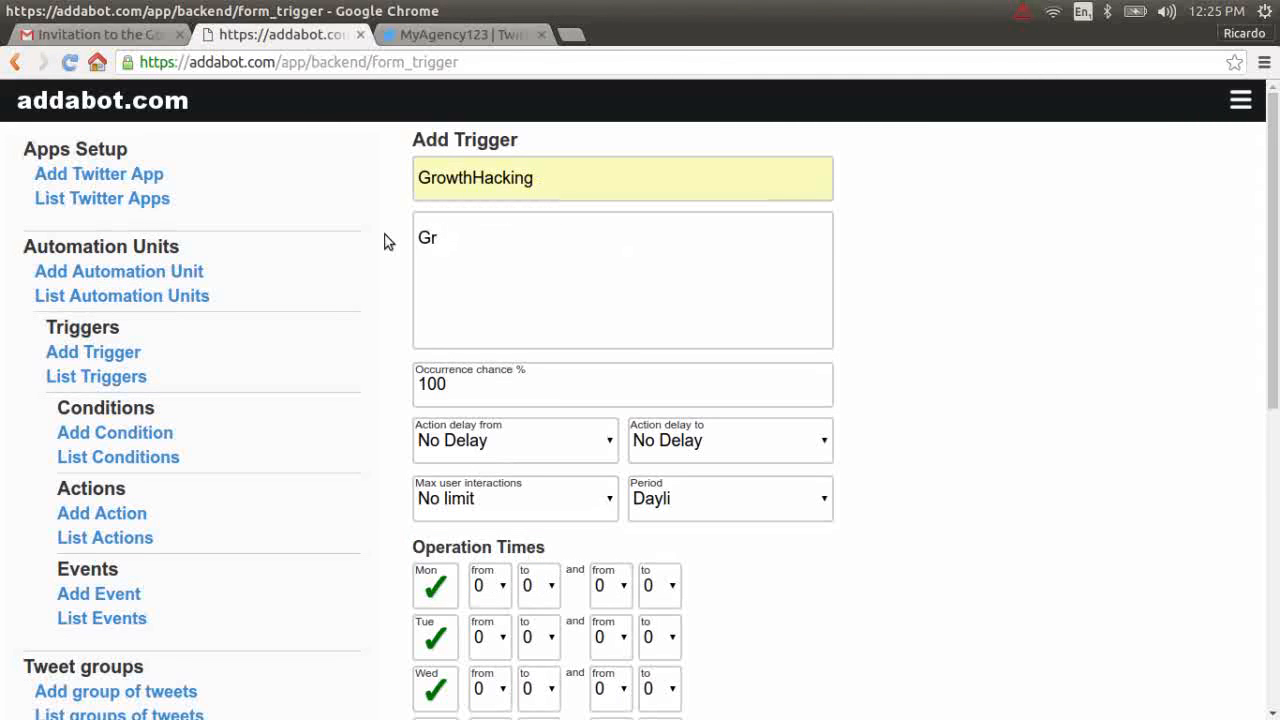
pyautogui.write('owth Haking ')
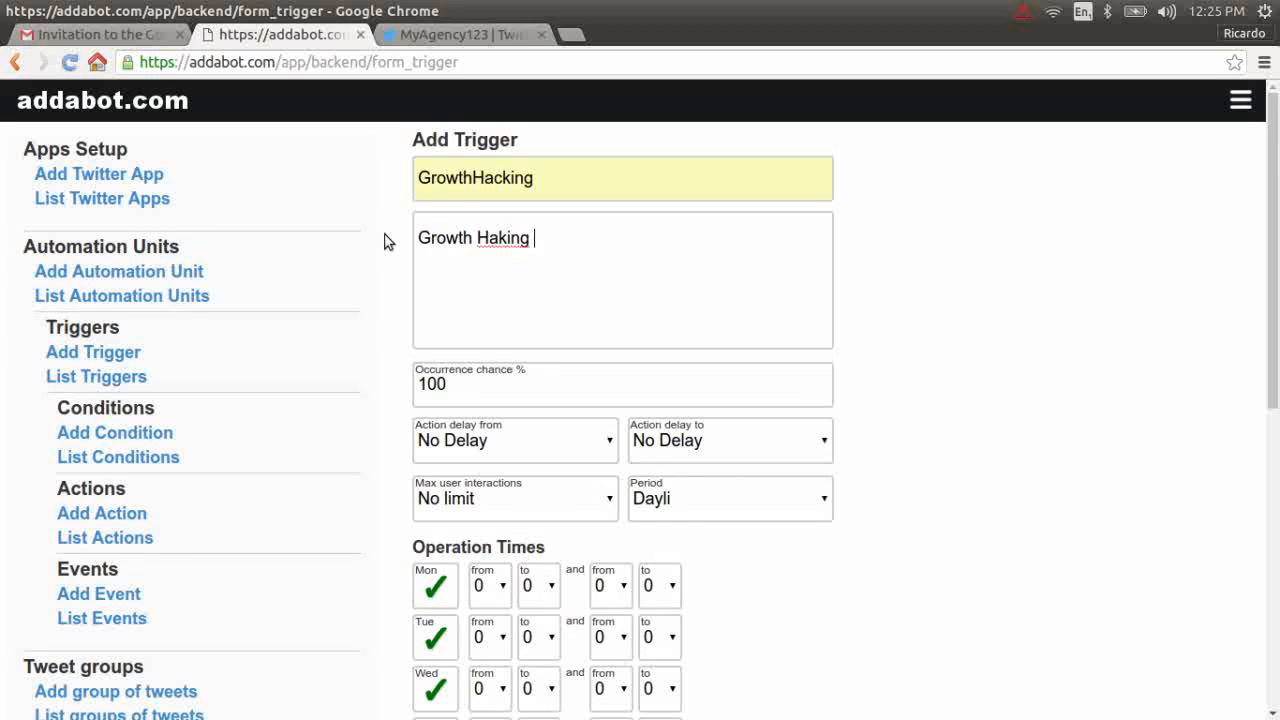
pyautogui.write('favs and RTs')
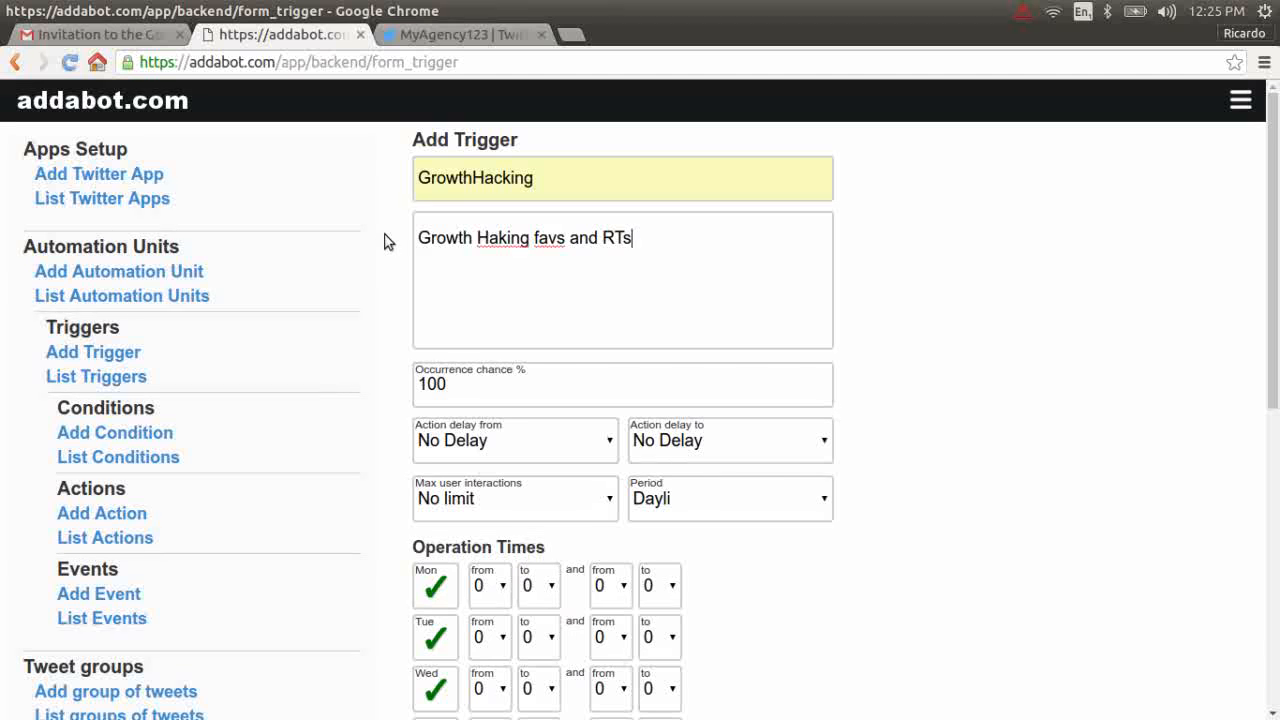
# Set the trigger's action delay to range from 1 Minute to 5 Minutes.
pyautogui.click(484, 383)
pyautogui.scroll(-2, 735, 413)
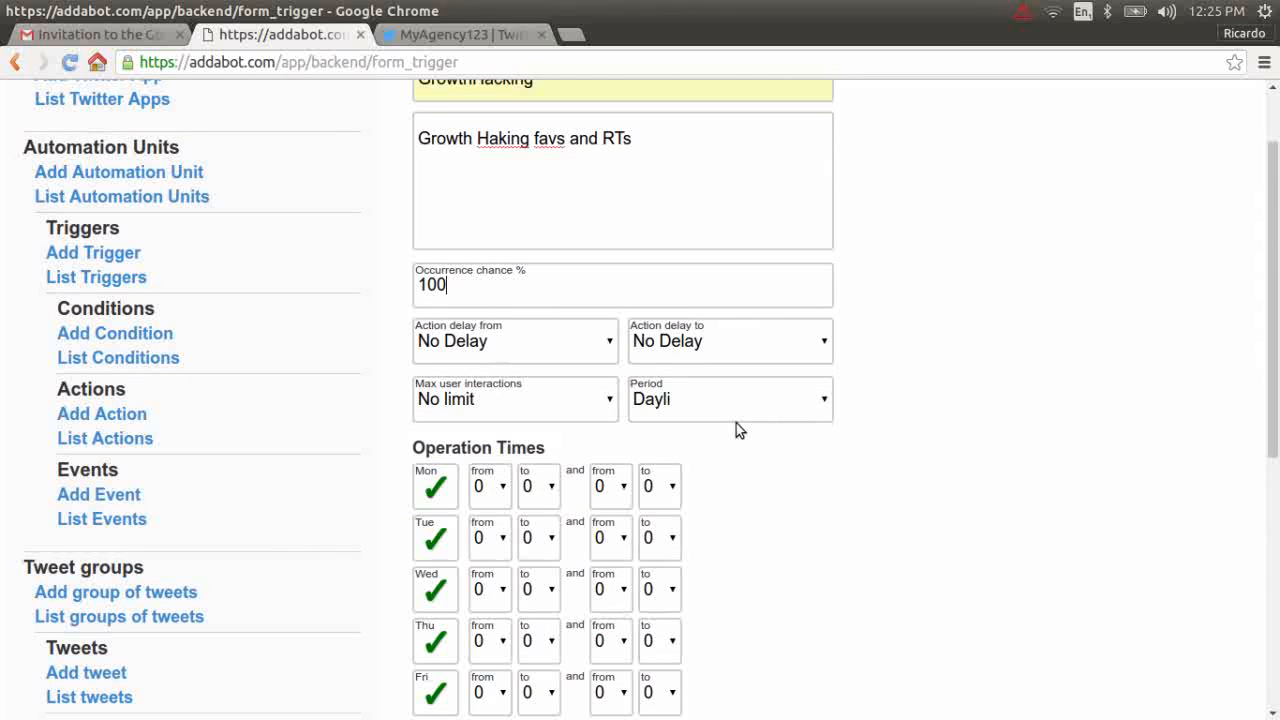
pyautogui.click(524, 339)
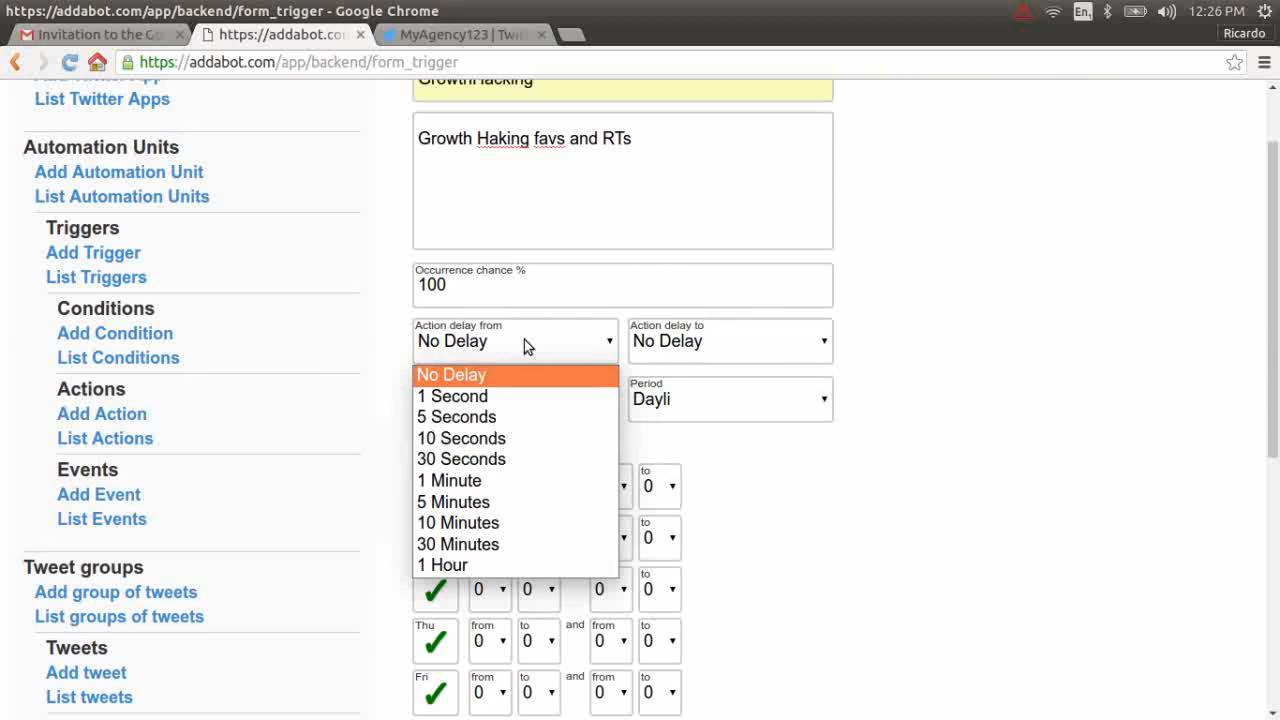
pyautogui.click(496, 484)
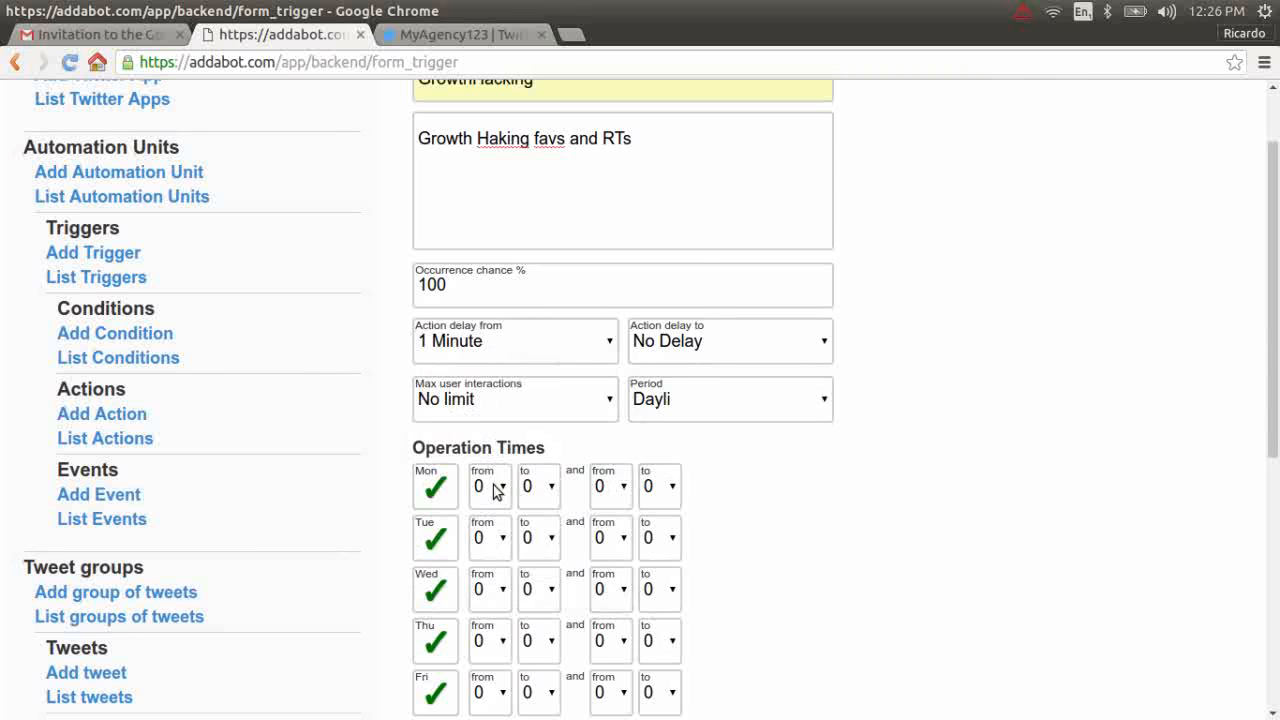
pyautogui.click(731, 345)
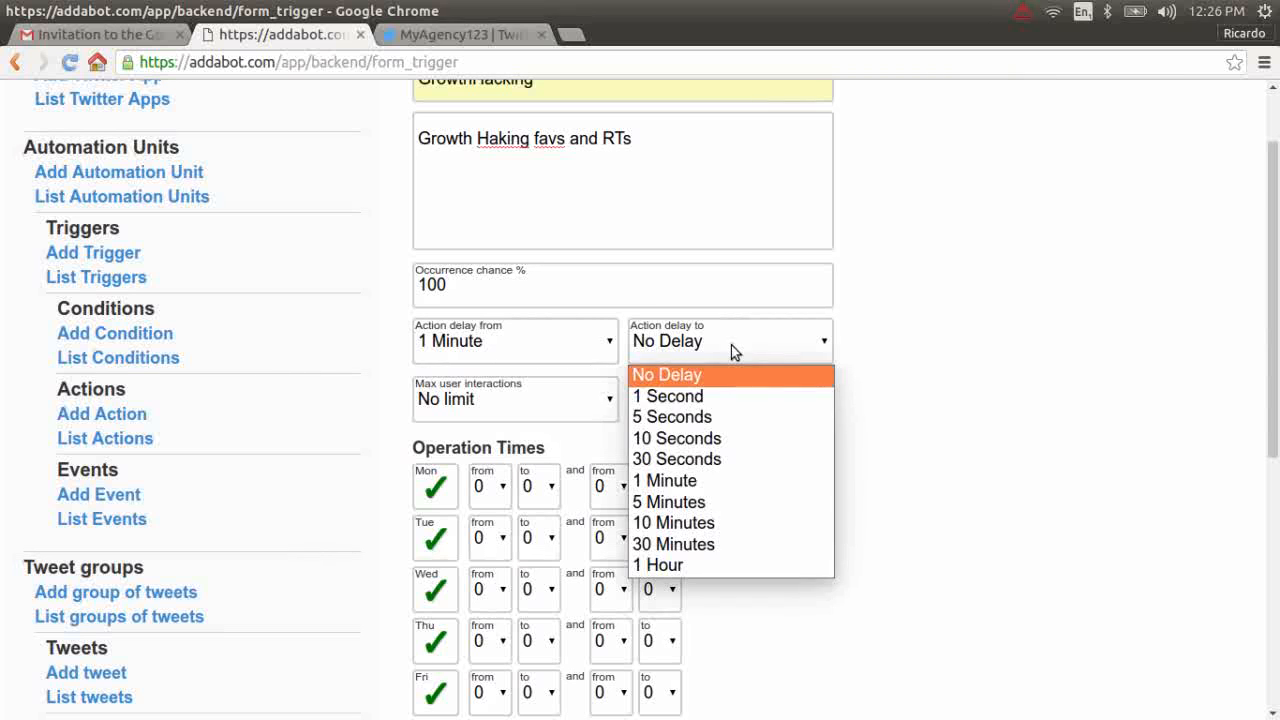
pyautogui.click(691, 502)
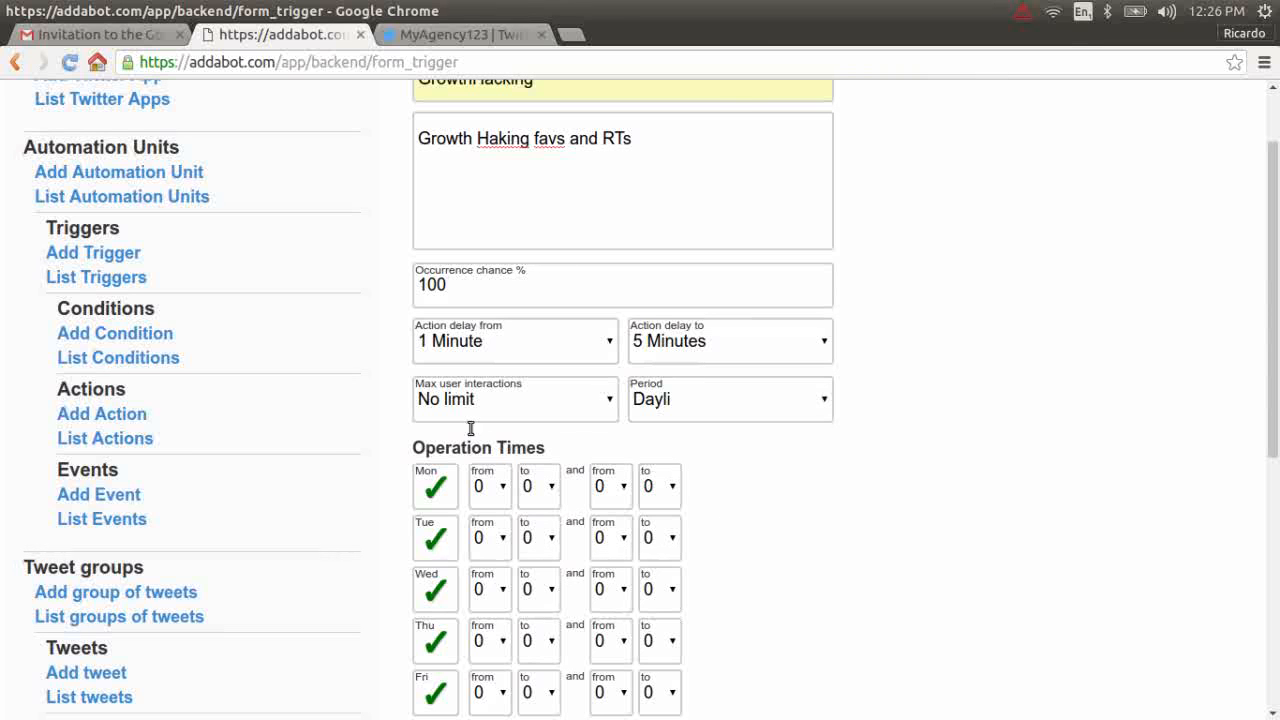
# Limit the trigger's maximum user interactions to 1 with a Weekly period.
pyautogui.click(566, 408)
pyautogui.click(523, 455)
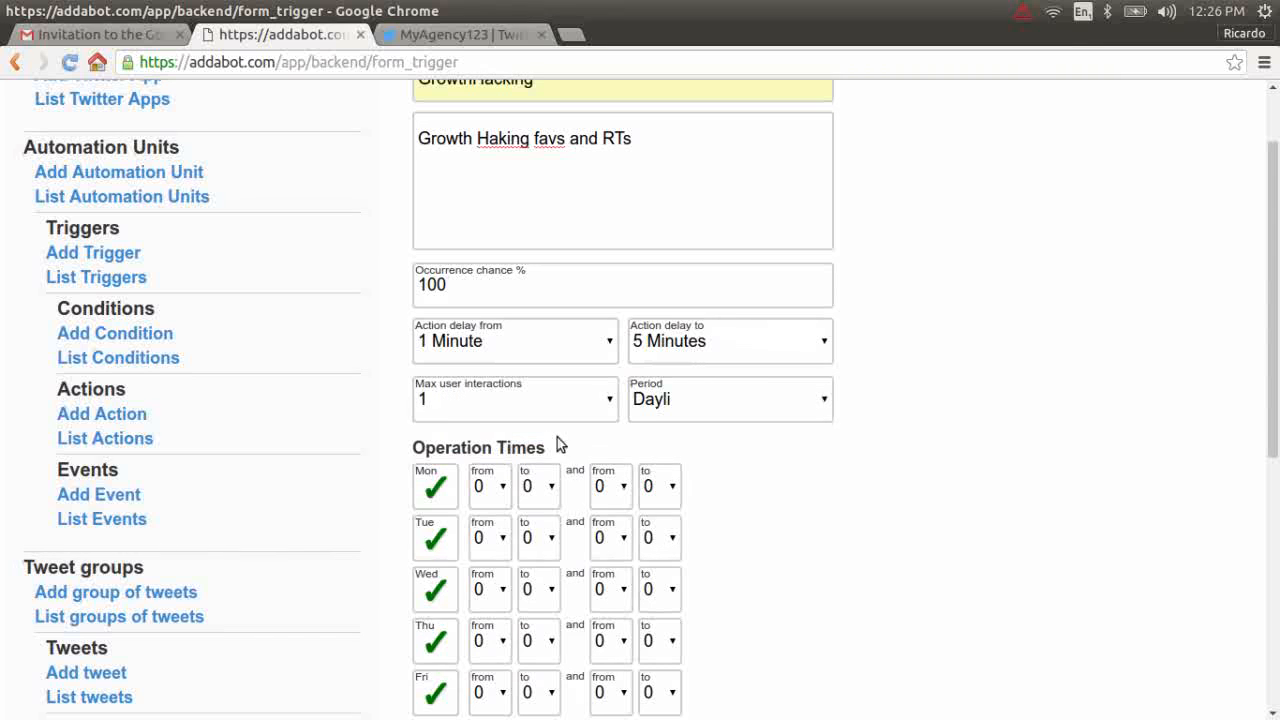
pyautogui.click(704, 402)
pyautogui.click(705, 454)
# Set the first operation time range to end at 24 for every day from Monday to Sunday.
pyautogui.scroll(-4, 880, 492)
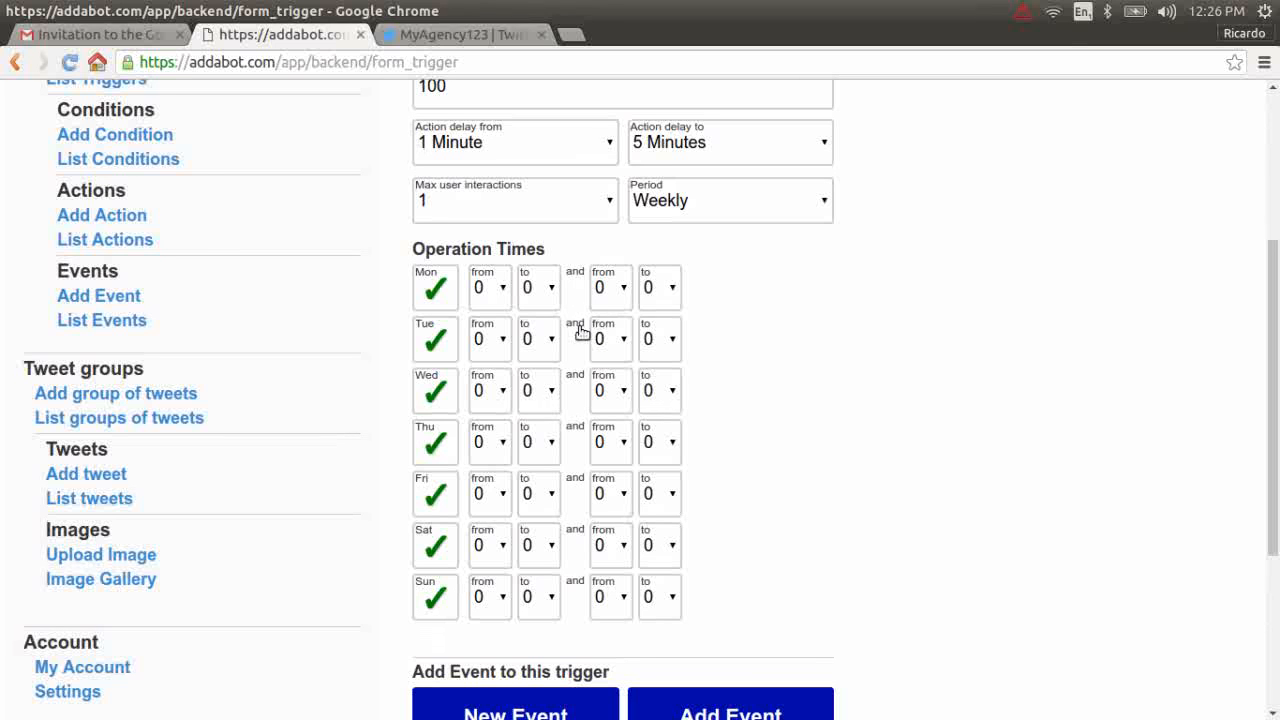
pyautogui.click(556, 292)
pyautogui.scroll(-3, 560, 370)
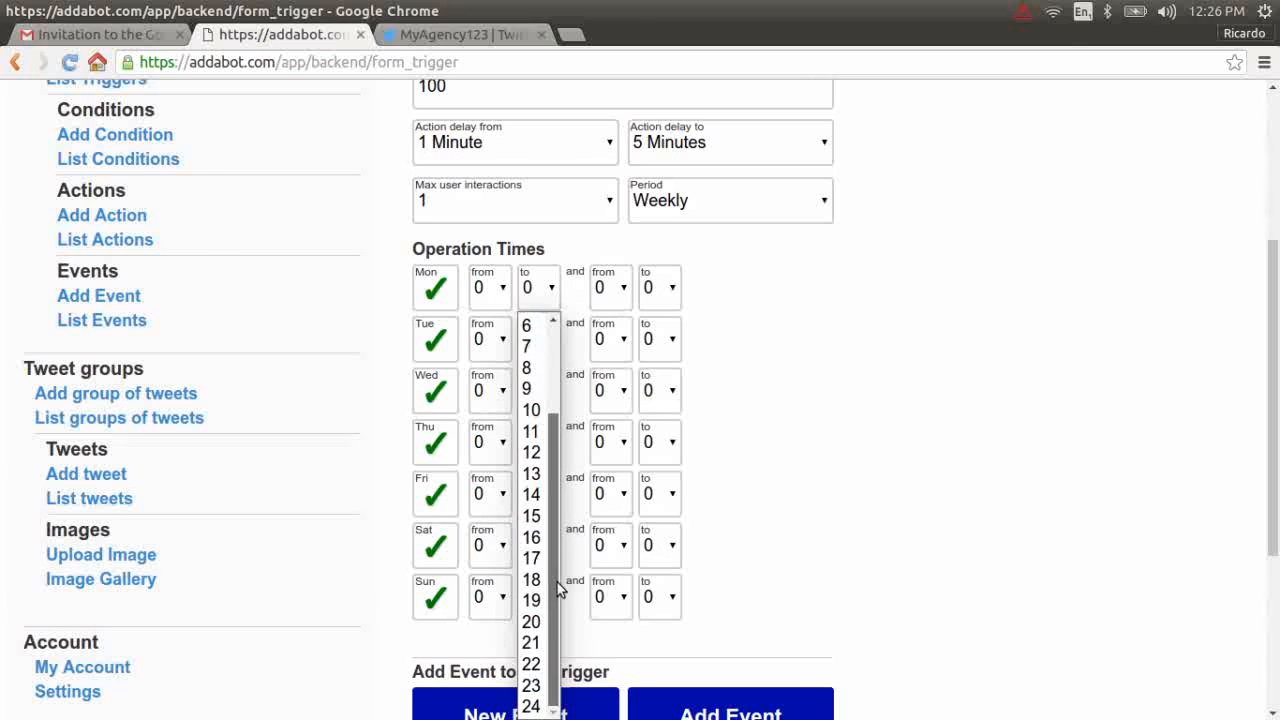
pyautogui.click(527, 710)
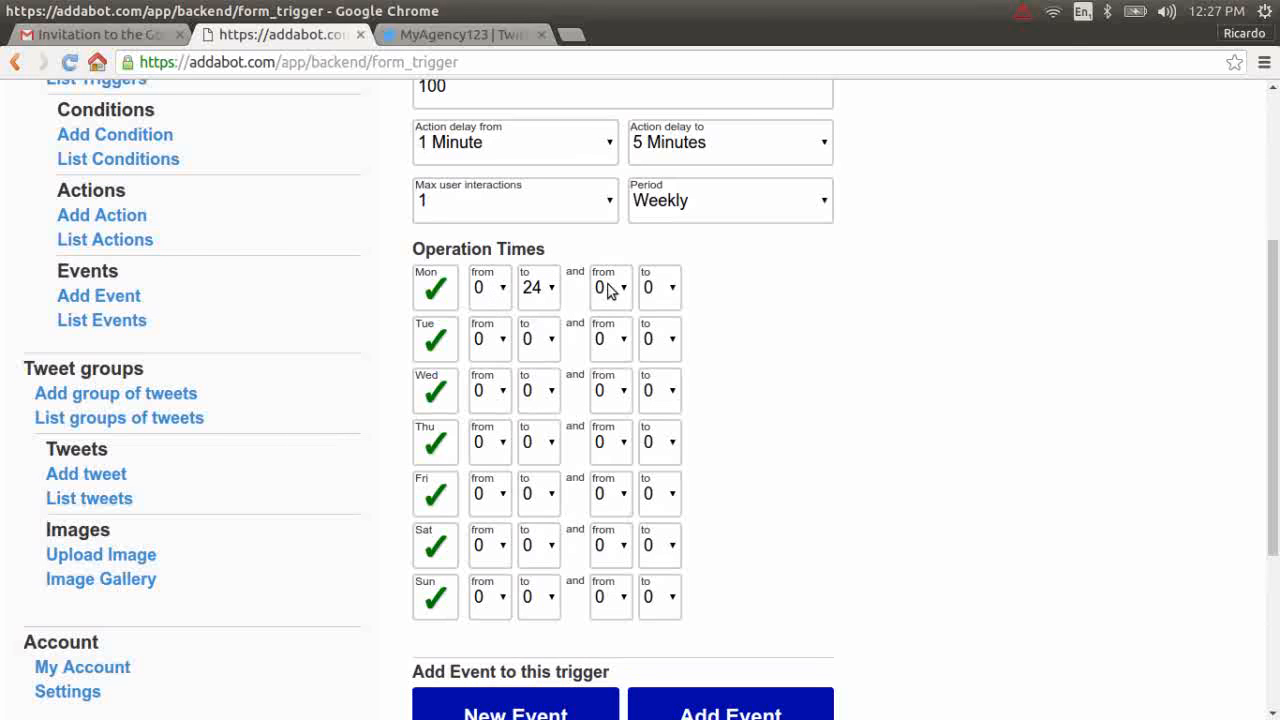
pyautogui.click(545, 345)
pyautogui.scroll(-3, 540, 600)
pyautogui.click(534, 700)
pyautogui.click(545, 392)
pyautogui.click(555, 352)
pyautogui.click(540, 442)
pyautogui.scroll(-3, 535, 420)
pyautogui.click(532, 405)
pyautogui.click(548, 491)
pyautogui.scroll(-2, 535, 455)
pyautogui.click(532, 455)
pyautogui.click(540, 545)
pyautogui.scroll(-2, 545, 510)
pyautogui.click(543, 514)
pyautogui.click(540, 597)
pyautogui.scroll(-2, 555, 552)
pyautogui.click(555, 552)
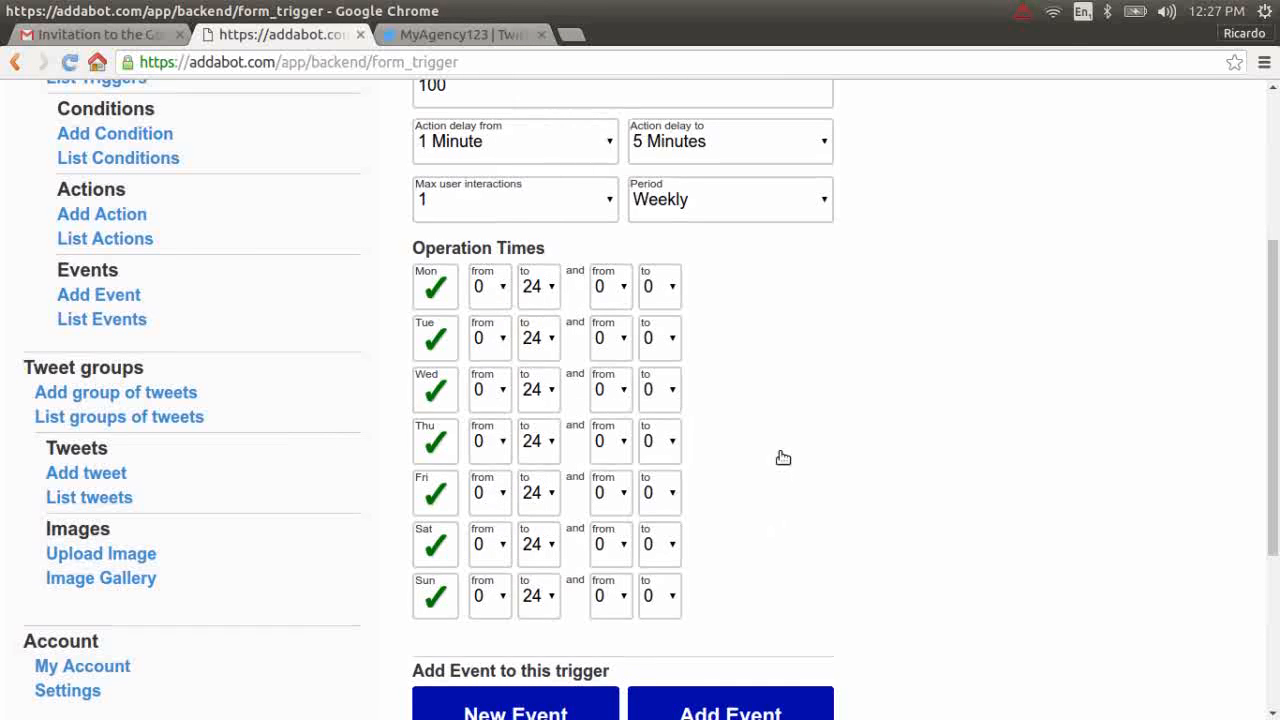
# Start a new event for the trigger and review the onGeo, onTime and onTimeline event types.
pyautogui.scroll(-3, 700, 420)
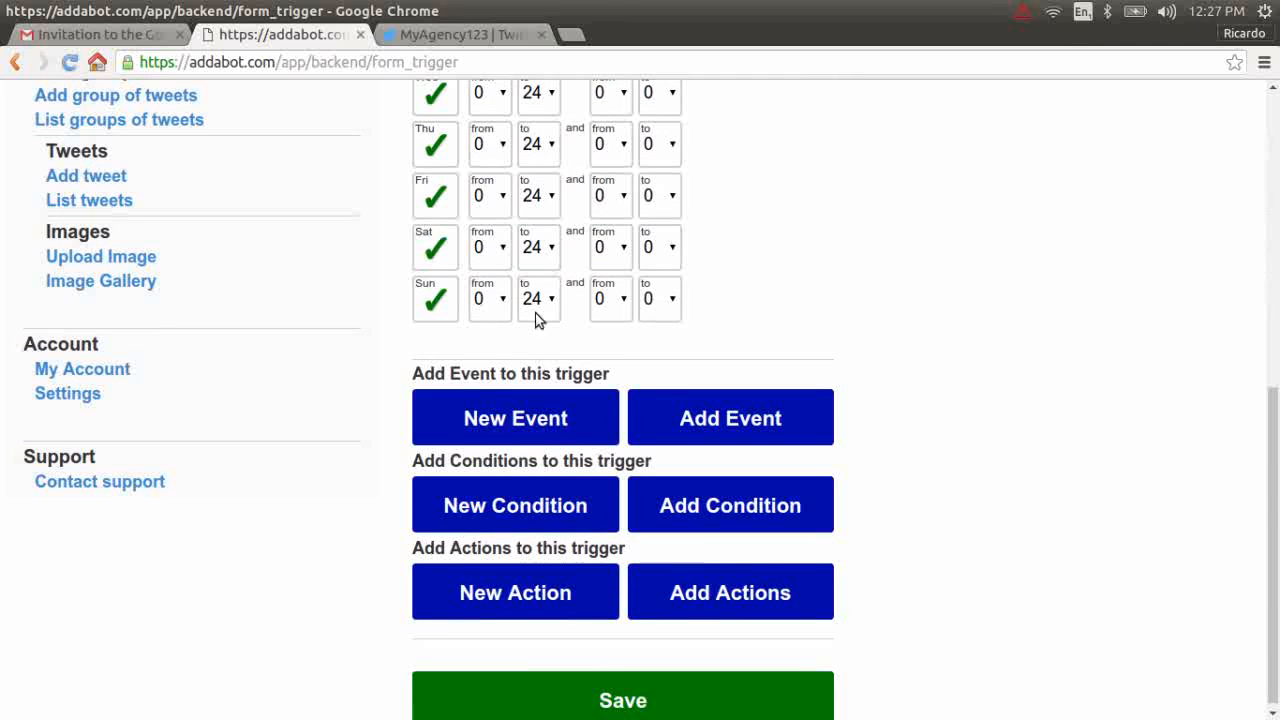
pyautogui.click(518, 418)
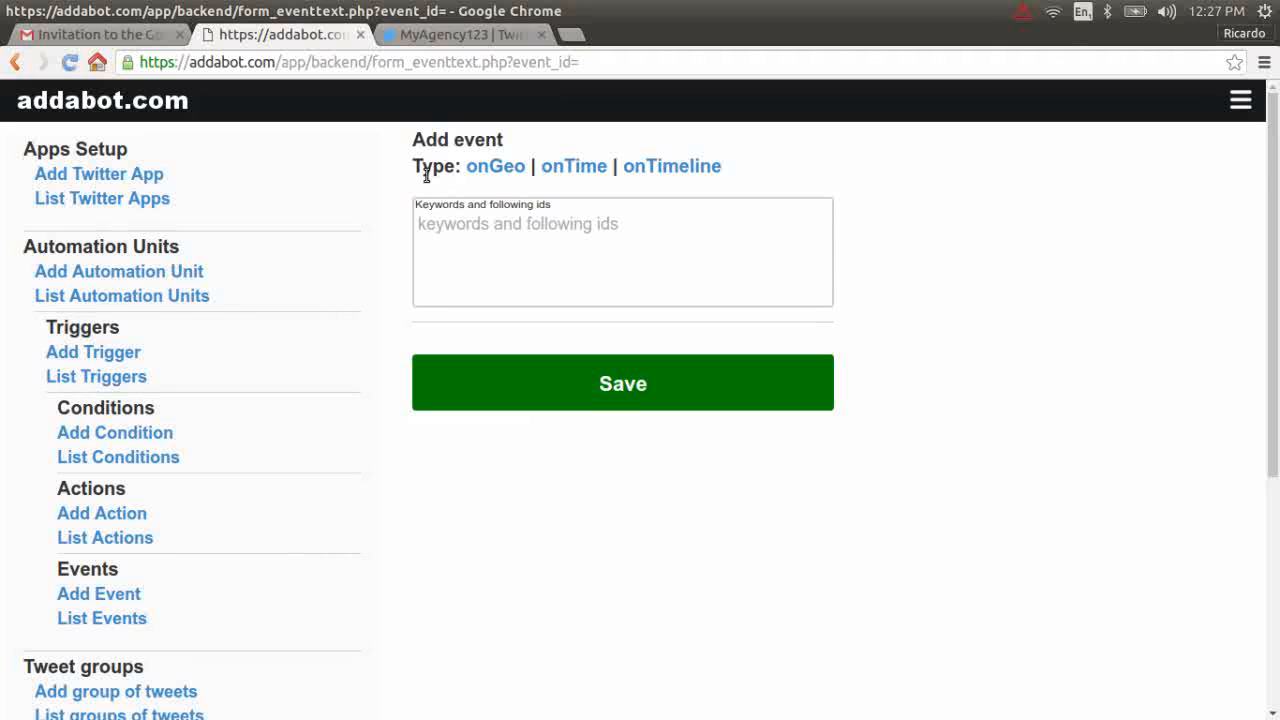
pyautogui.click(496, 168)
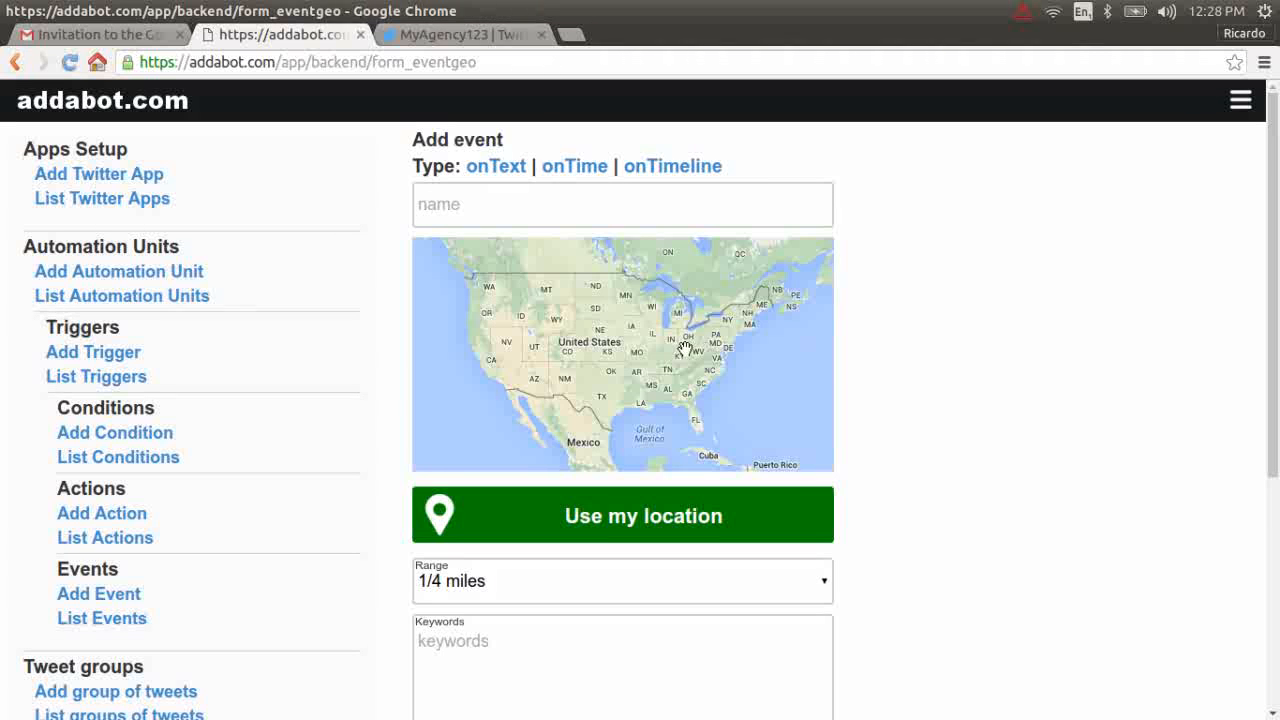
pyautogui.click(575, 168)
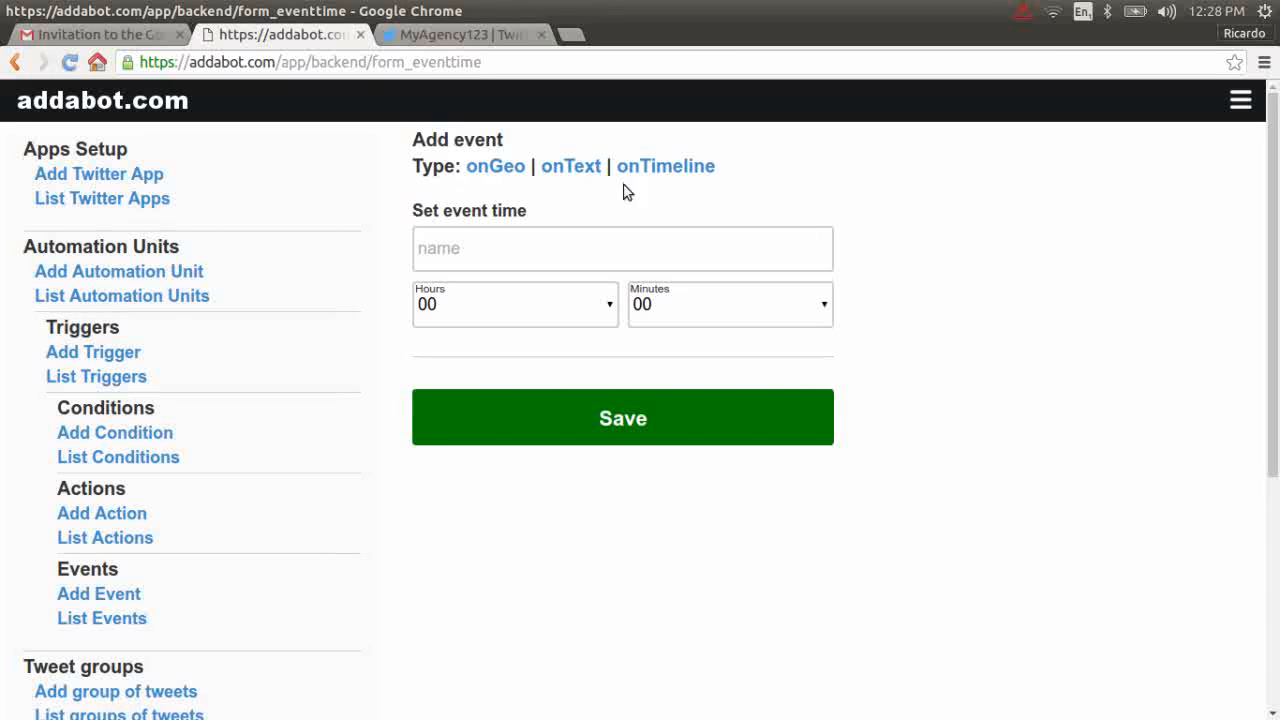
pyautogui.click(658, 167)
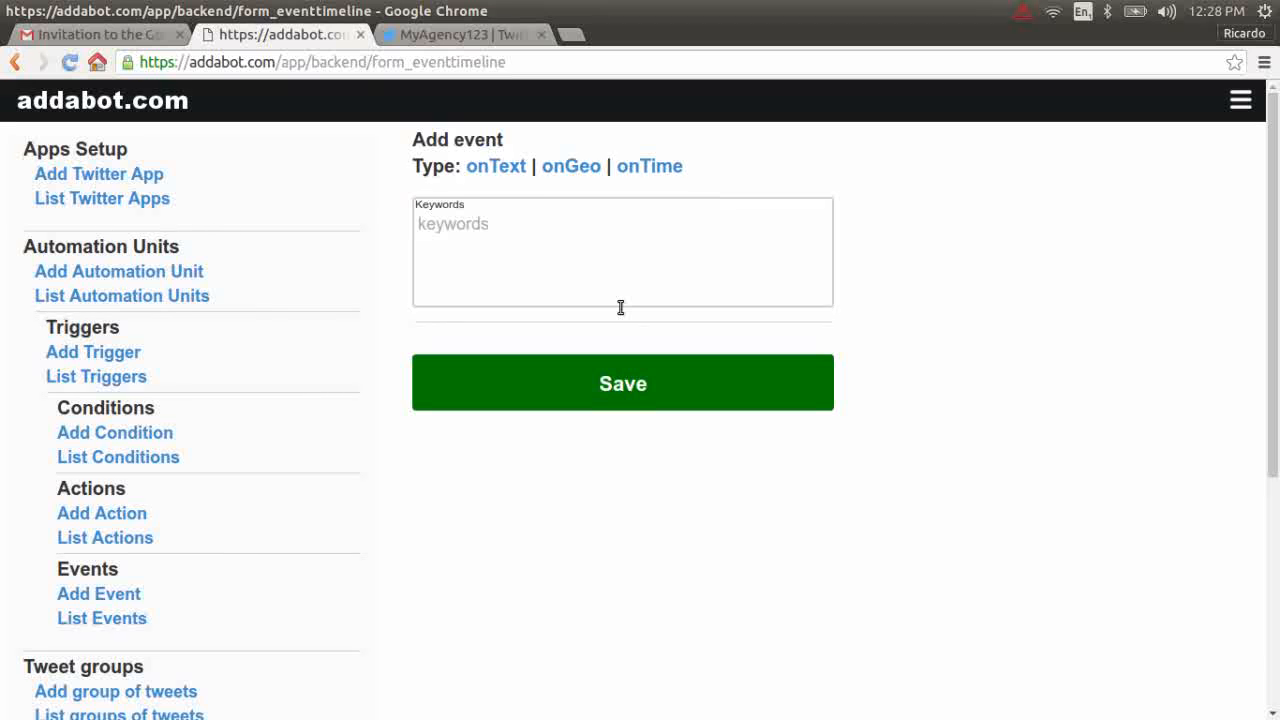
# Save an onText event with the pasted keywords "growthhaking,growthhacker,twitter automation,social automation,real-time marketing".
pyautogui.click(496, 166)
pyautogui.click(485, 236)
pyautogui.rightClick(484, 236)
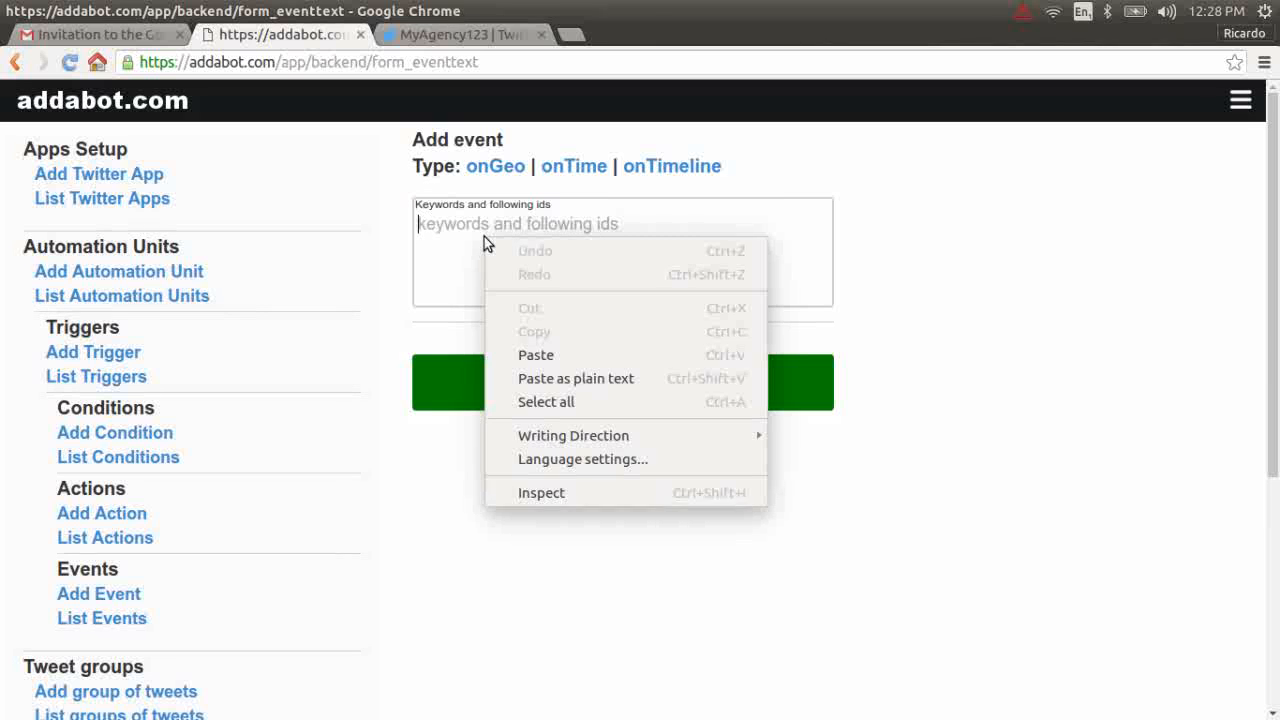
pyautogui.click(558, 356)
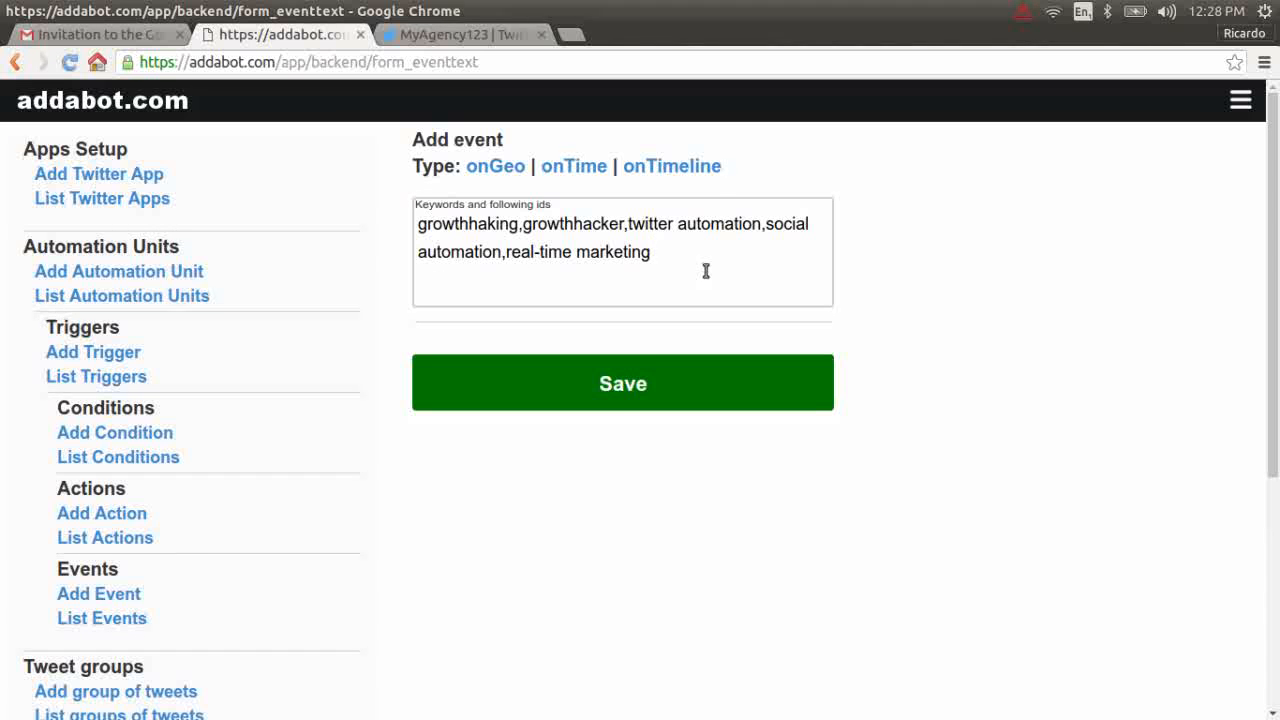
pyautogui.click(617, 388)
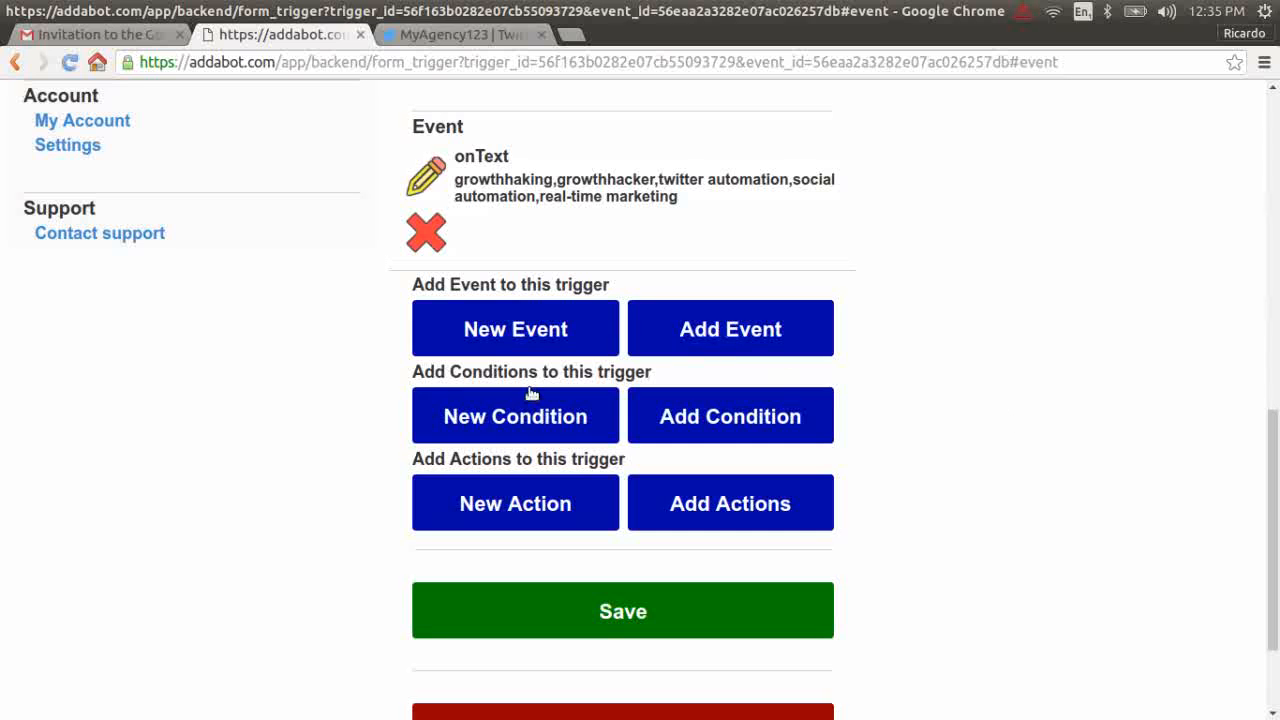
# Add a new condition to the trigger requiring Followers count Greater Than (>) 1000, and save it.
pyautogui.click(514, 418)
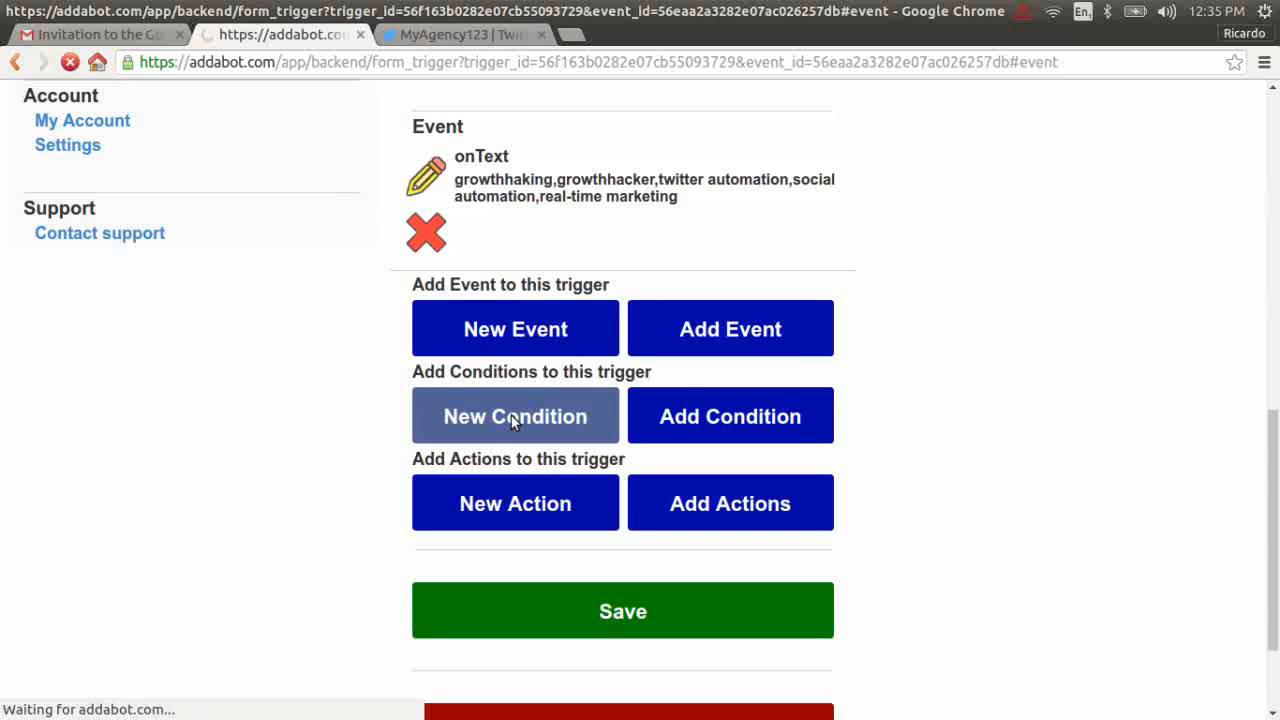
pyautogui.click(522, 178)
pyautogui.click(526, 178)
pyautogui.click(499, 296)
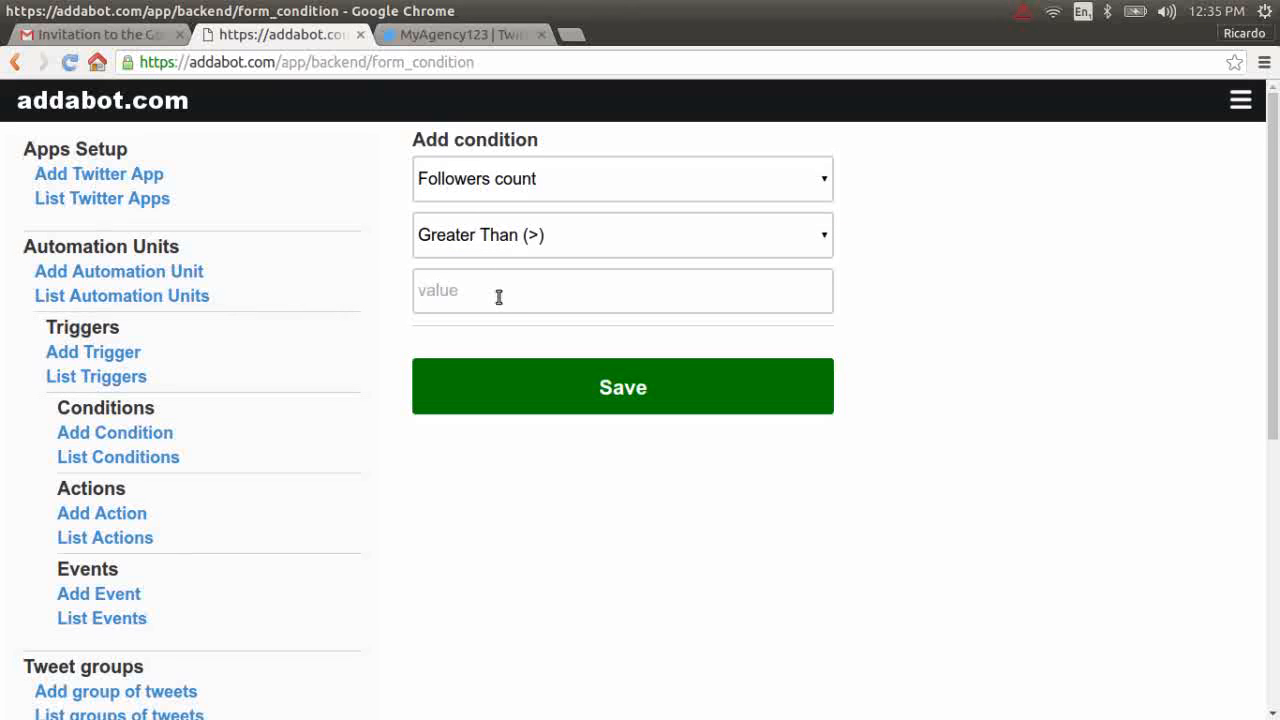
pyautogui.write('1000')
pyautogui.click(672, 380)
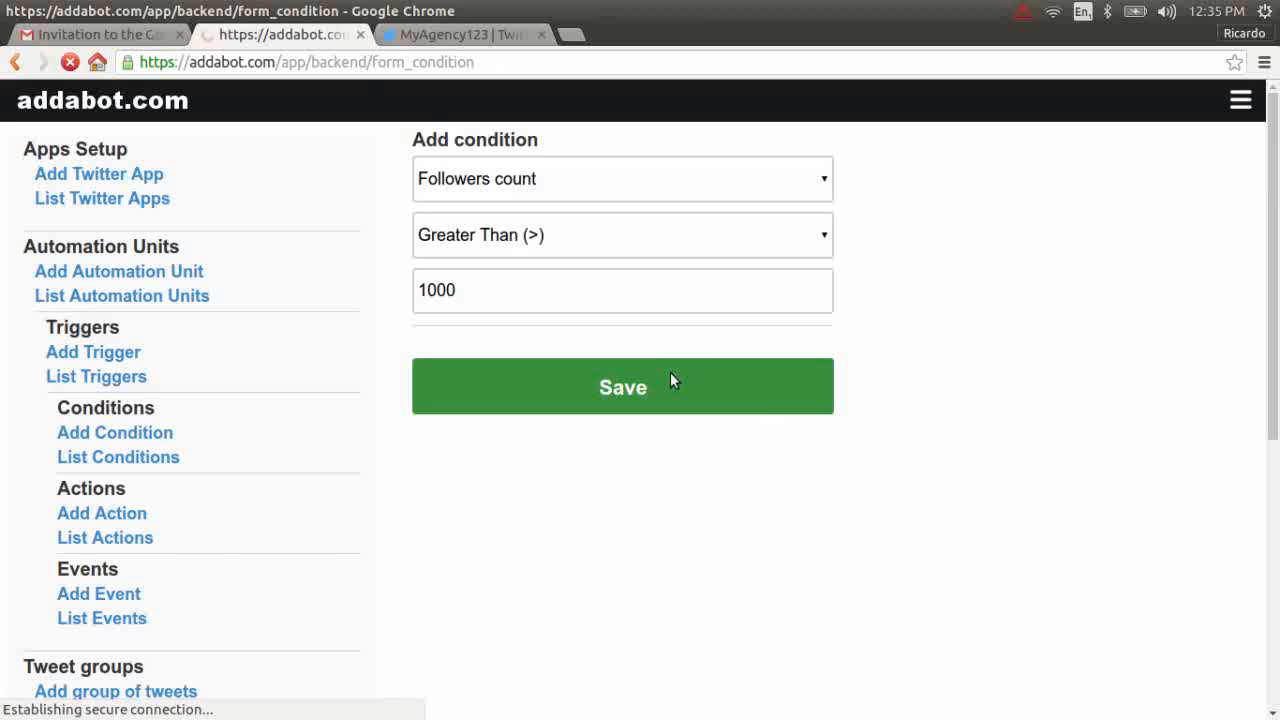
# Add the existing Favorite and Retweet actions to the GrowthHacking trigger and return to the trigger.
pyautogui.scroll(-7, 836, 455)
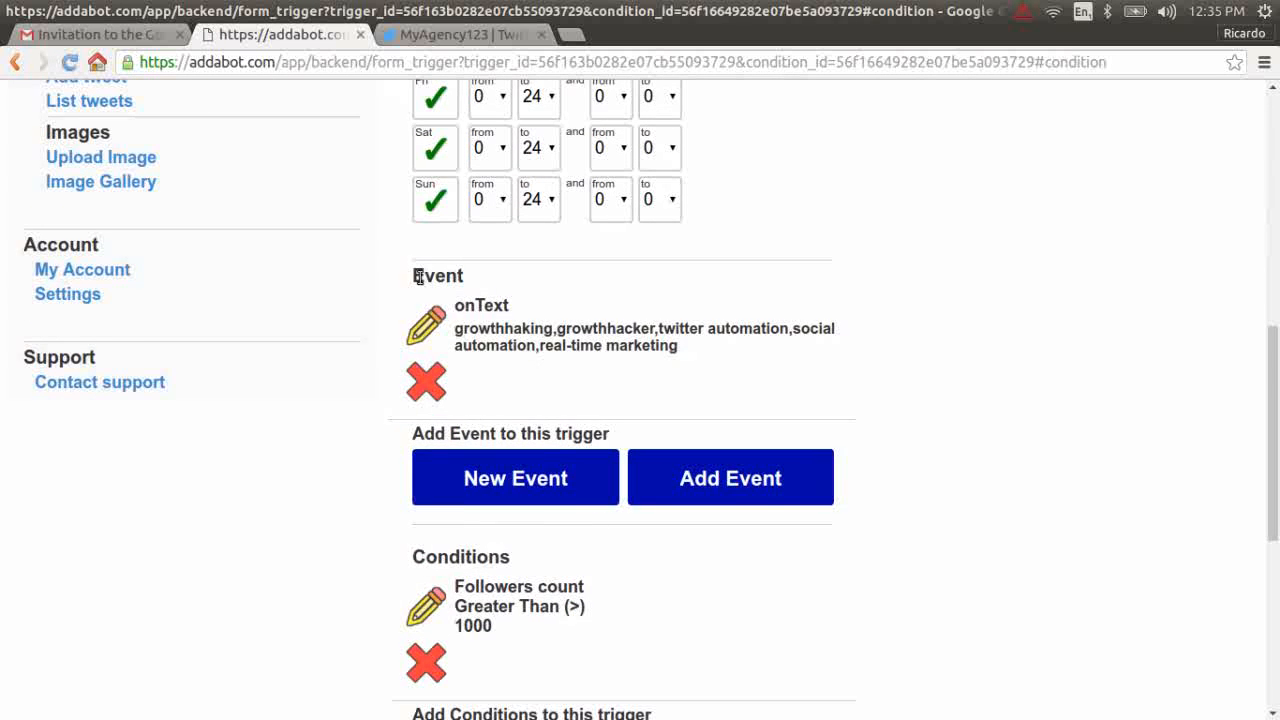
pyautogui.scroll(-5, 546, 410)
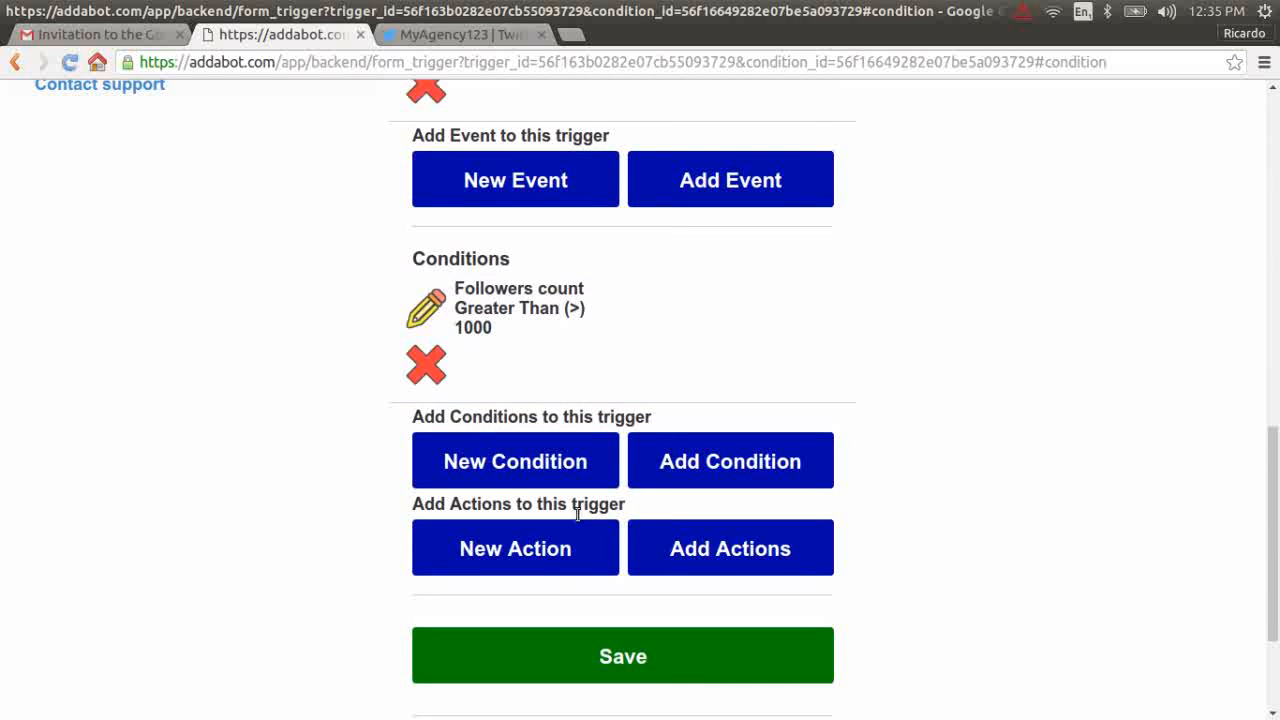
pyautogui.scroll(-2, 540, 600)
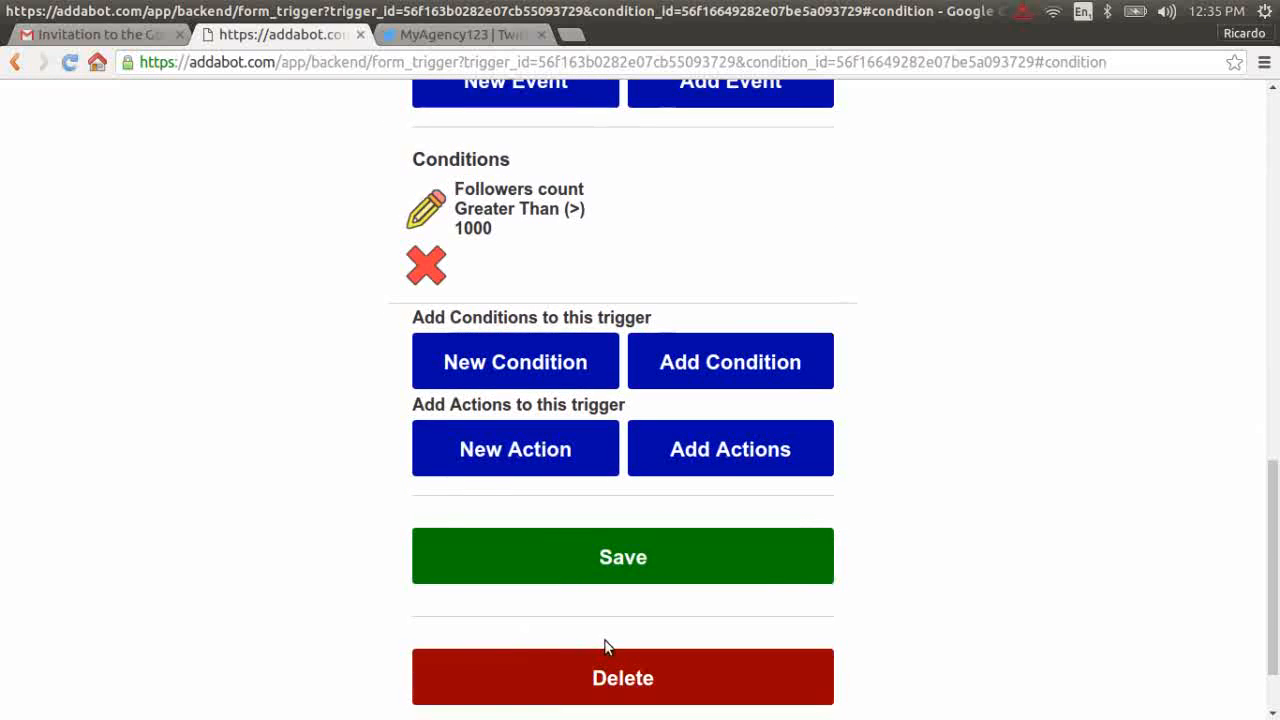
pyautogui.scroll(-2, 605, 650)
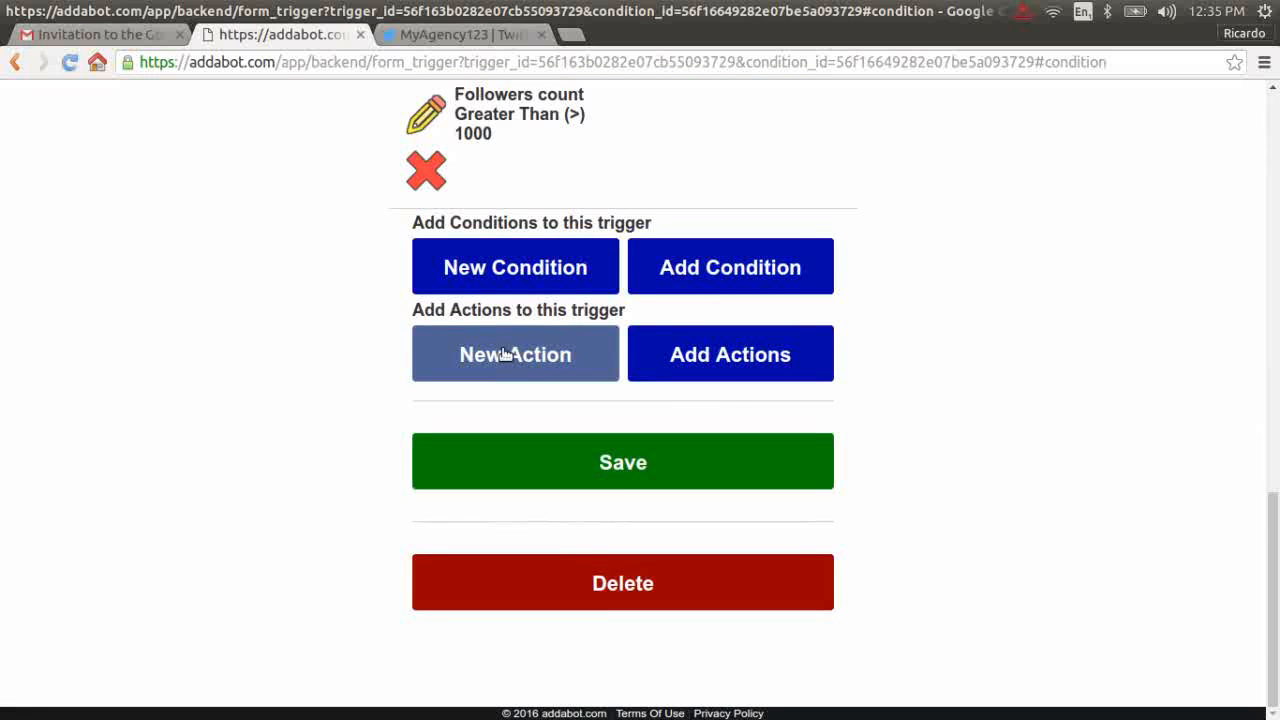
pyautogui.click(704, 366)
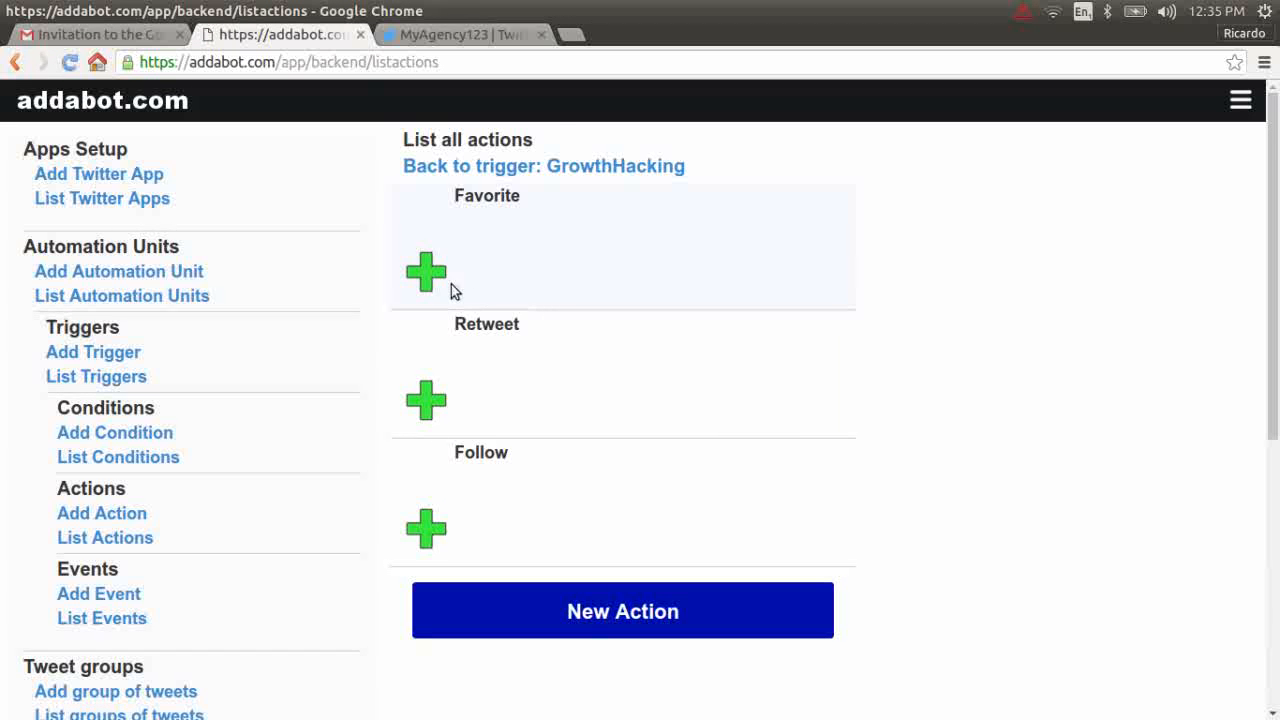
pyautogui.click(426, 272)
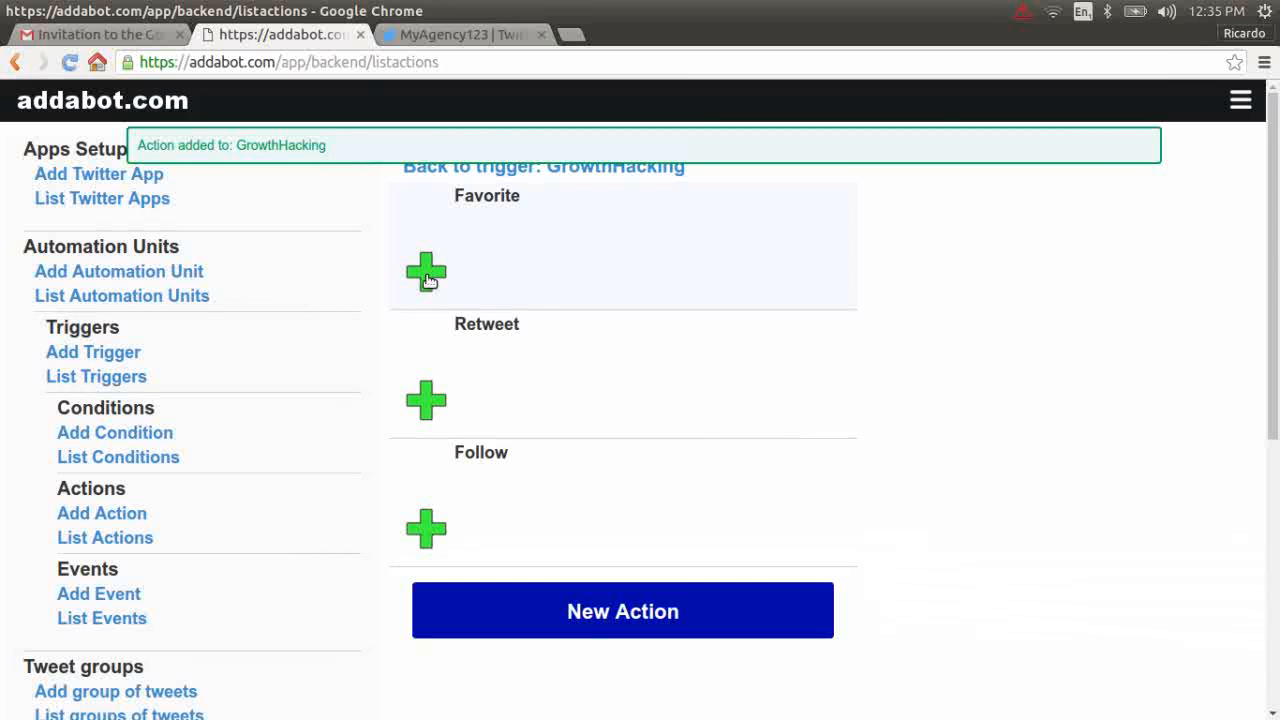
pyautogui.click(424, 406)
pyautogui.click(578, 167)
# Examine the chance percentages of the Favorite and Retweet actions, and review the trigger's delay and operation time settings.
pyautogui.doubleClick(420, 292)
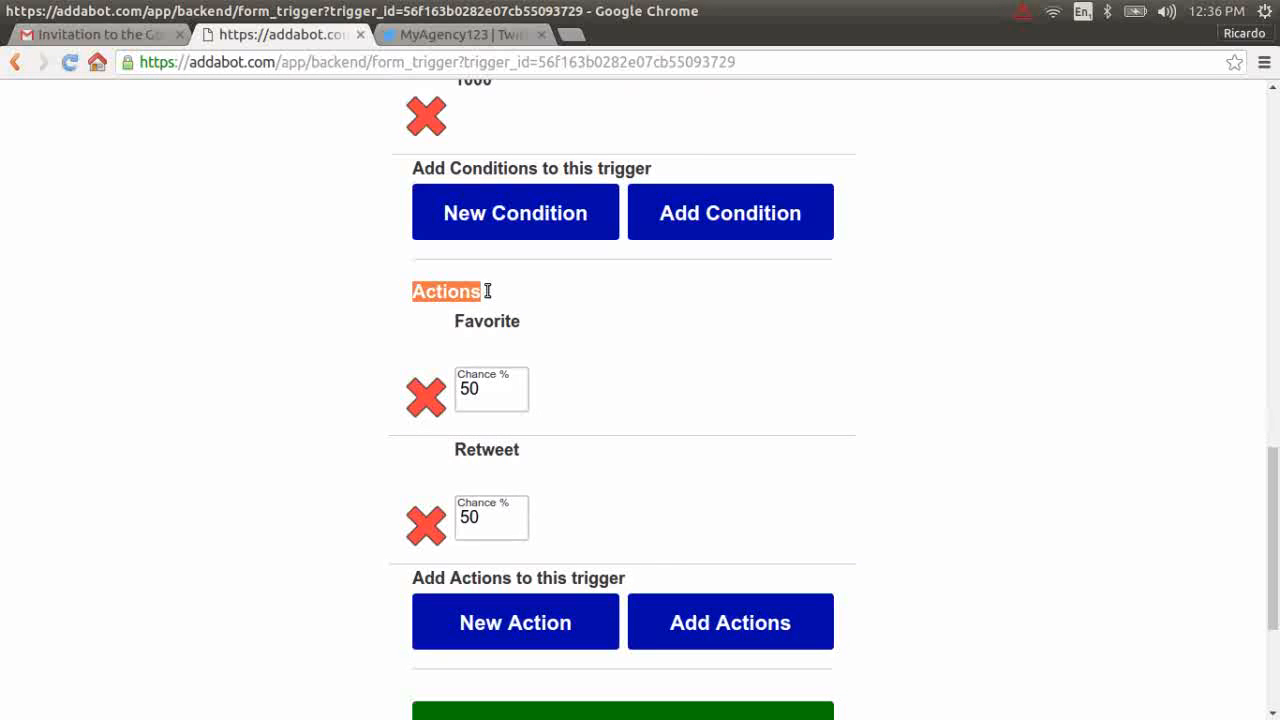
pyautogui.click(1063, 420)
pyautogui.doubleClick(508, 395)
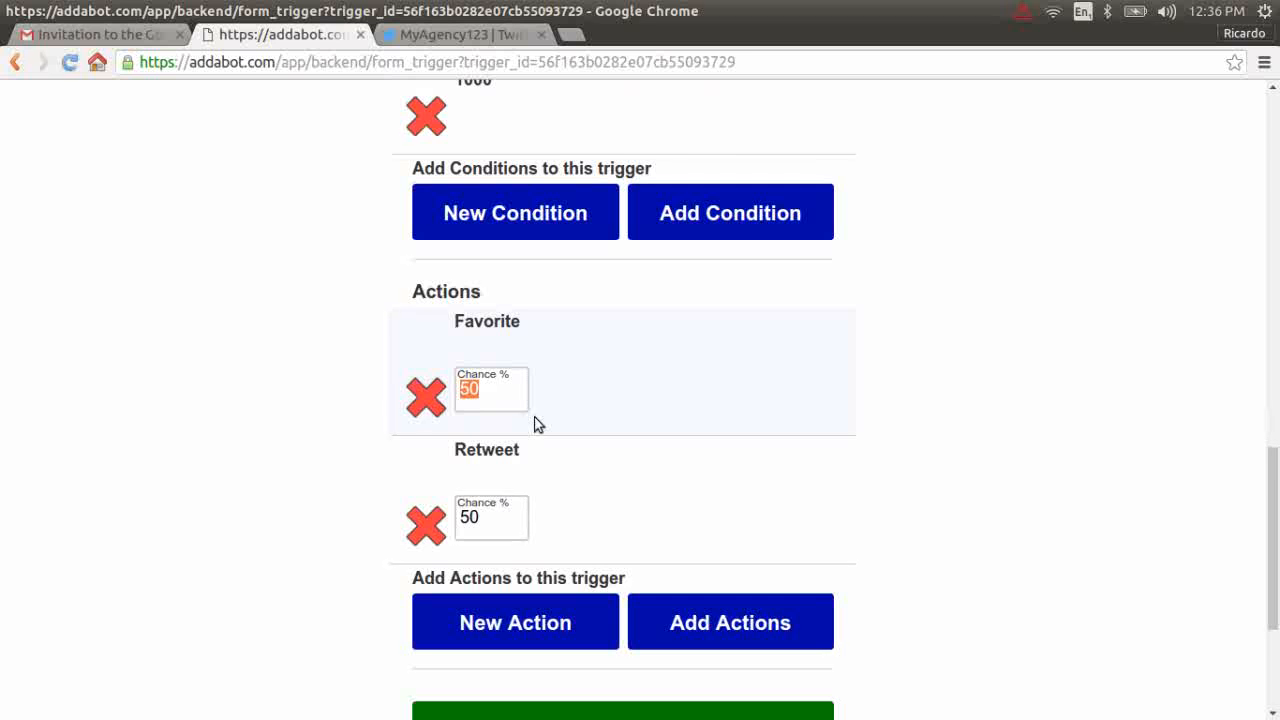
pyautogui.click(511, 513)
pyautogui.click(481, 398)
pyautogui.click(503, 511)
pyautogui.click(496, 398)
pyautogui.moveTo(1273, 472); pyautogui.dragTo(1273, 165)
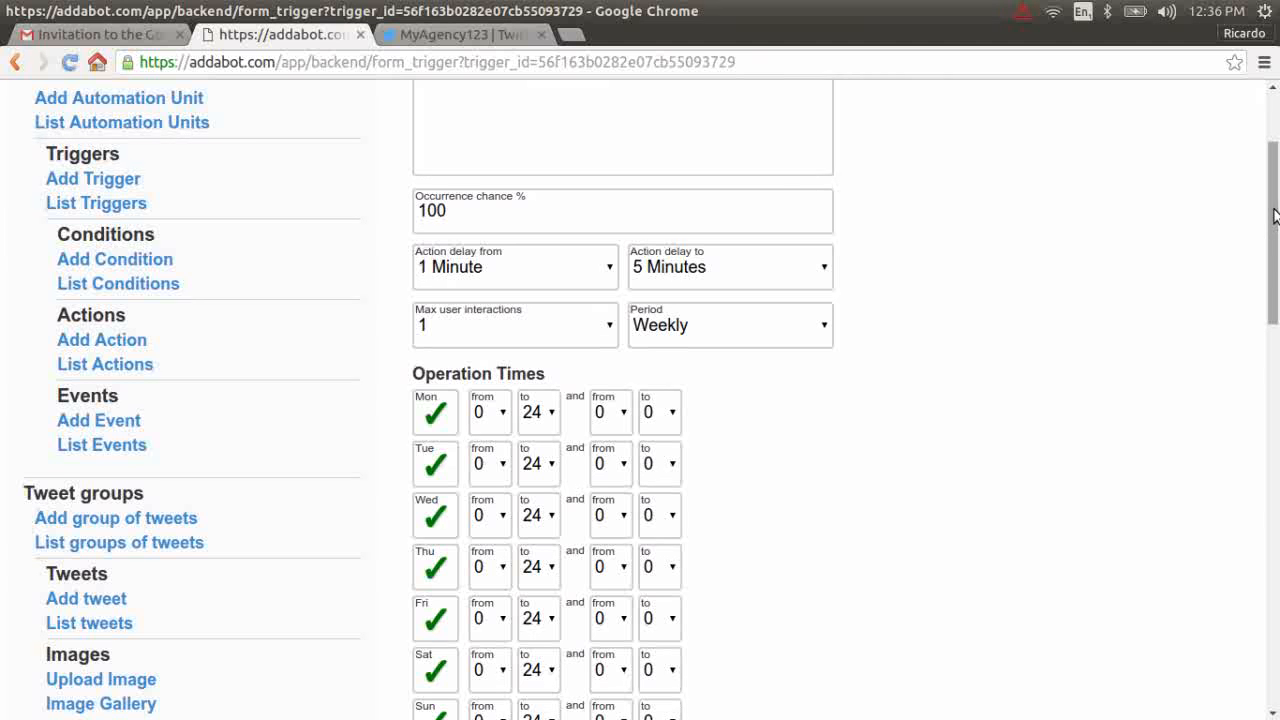
# Set the chance of the trigger's Favorite action to 80 percent, keeping the Retweet action at 50 percent.
pyautogui.scroll(-1, 1275, 216)
pyautogui.moveTo(1275, 259); pyautogui.dragTo(1277, 557)
pyautogui.doubleClick(462, 362)
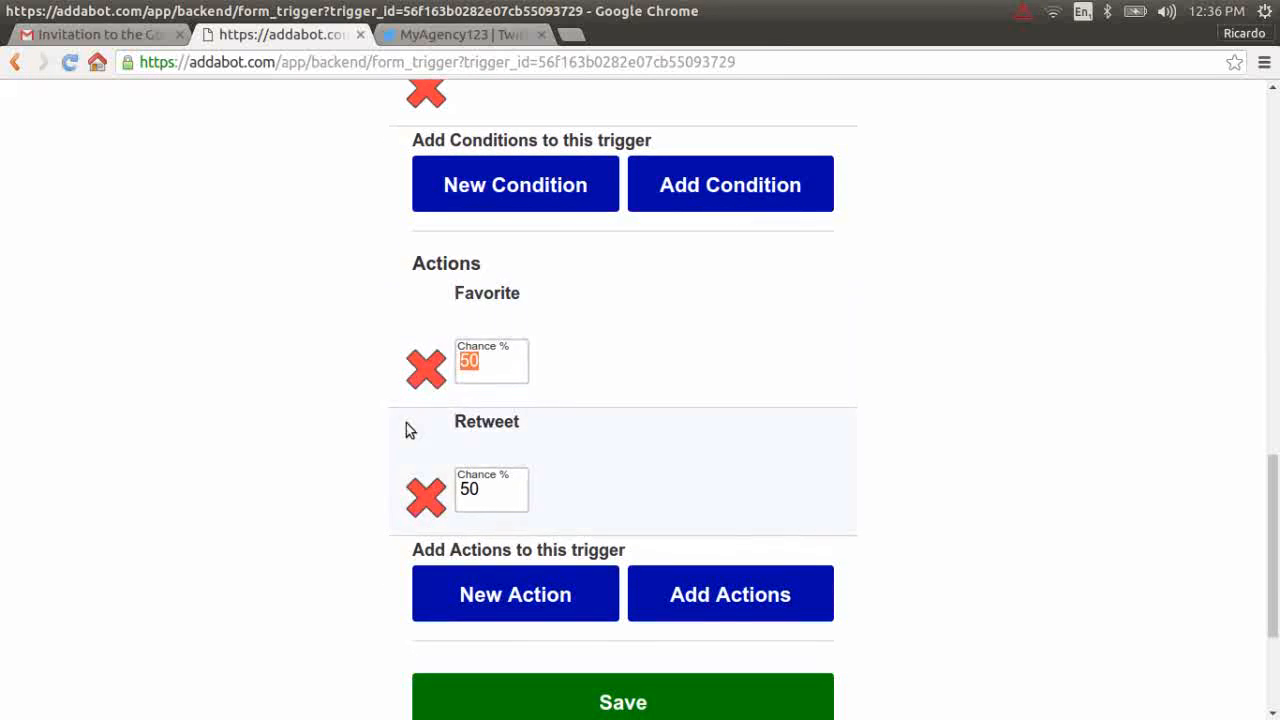
pyautogui.write('80')
pyautogui.scroll(-2, 324, 577)
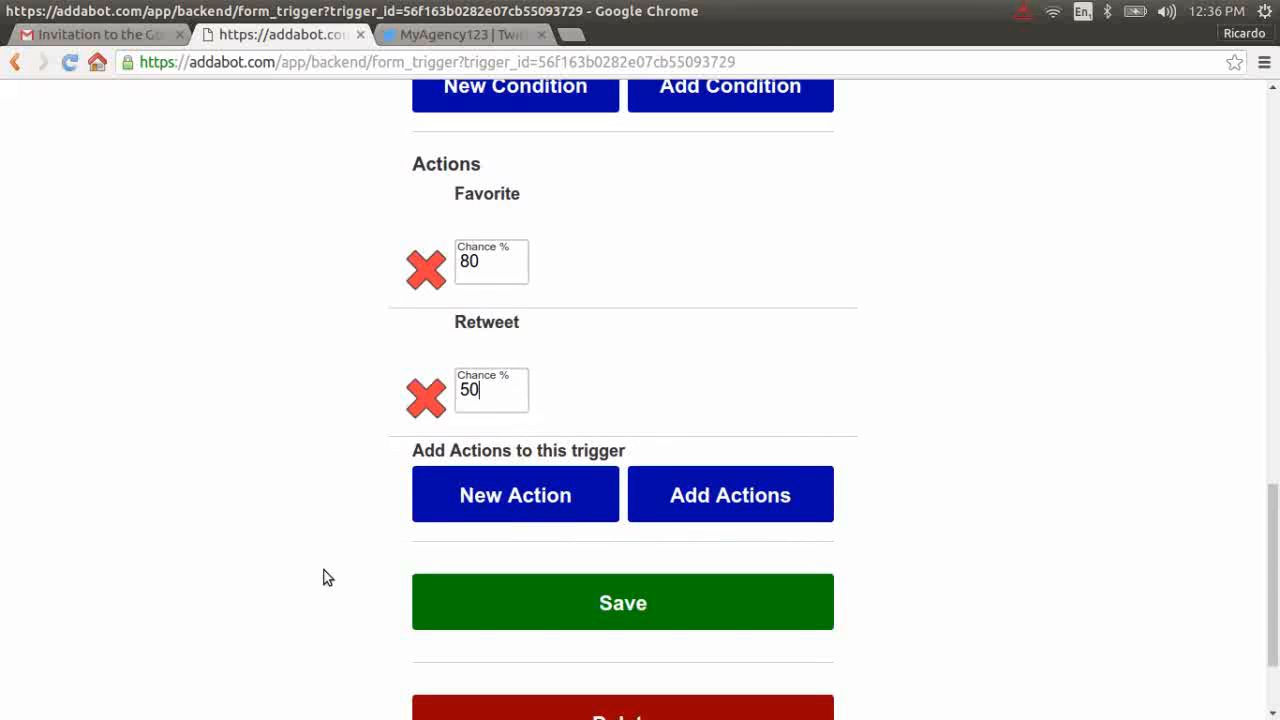
pyautogui.scroll(-2, 324, 577)
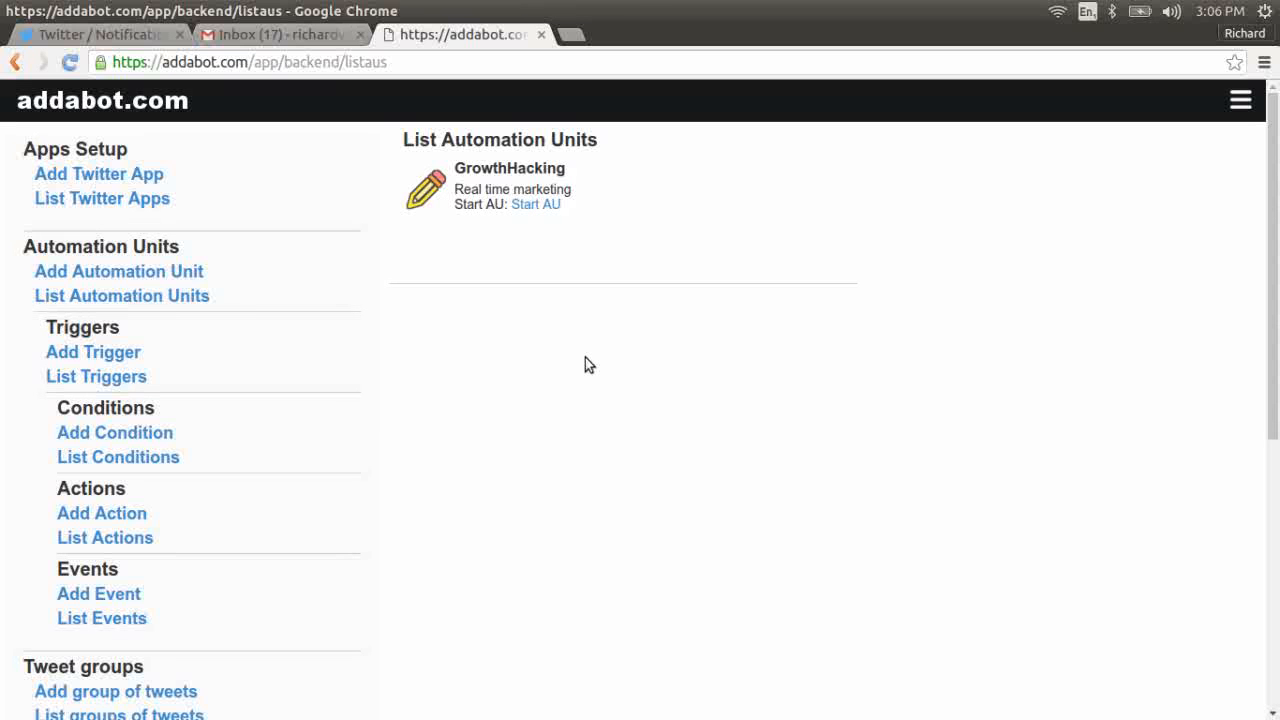
# Open the list of automation units and start the GrowthHacking unit.
pyautogui.moveTo(403, 141); pyautogui.dragTo(638, 140)
pyautogui.click(578, 283)
pyautogui.click(116, 298)
pyautogui.click(550, 205)
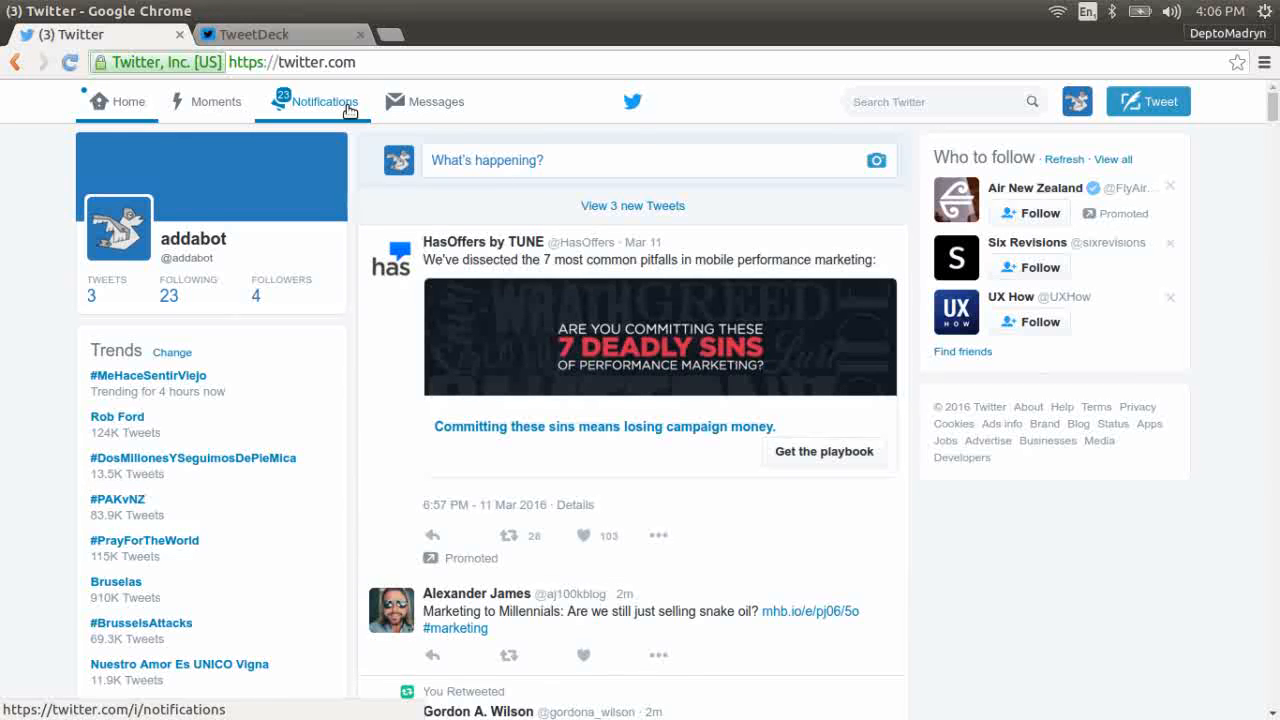
# Switch to TweetDeck and review the addabot account's notifications for interactions with its automated retweets and likes.
pyautogui.click(297, 38)
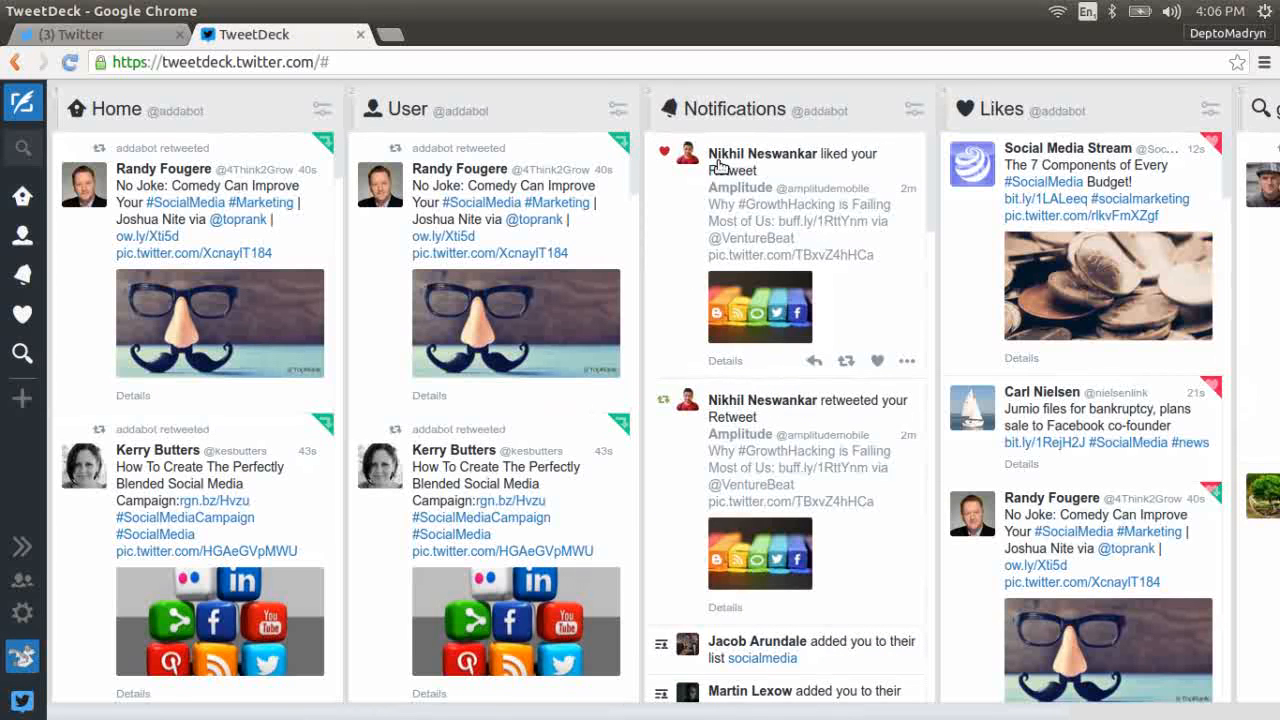
pyautogui.scroll(-4, 760, 420)
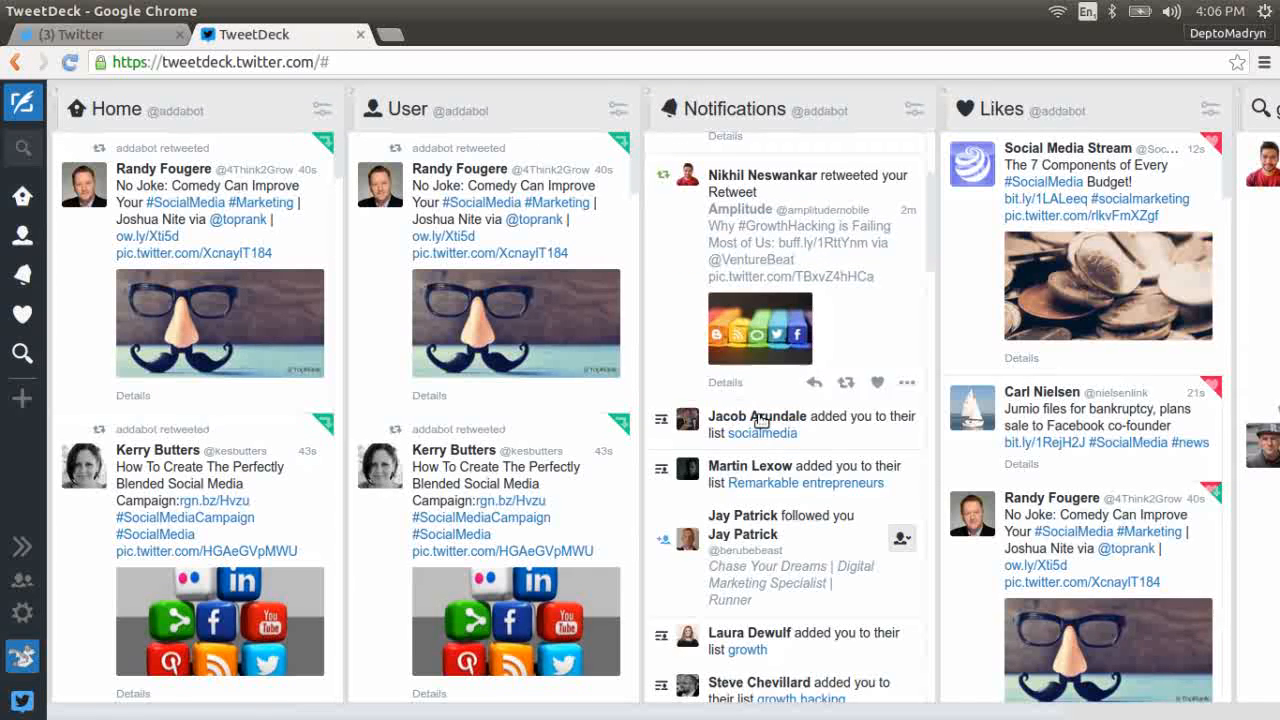
pyautogui.scroll(3, 748, 460)
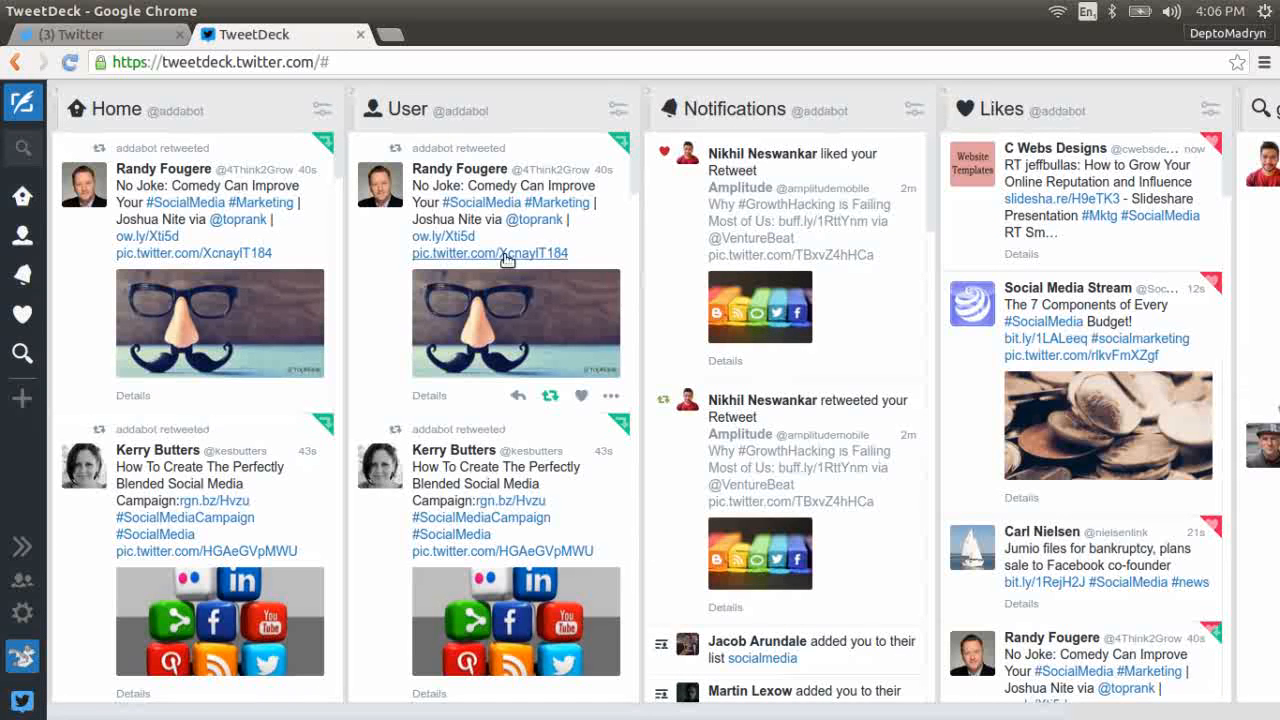